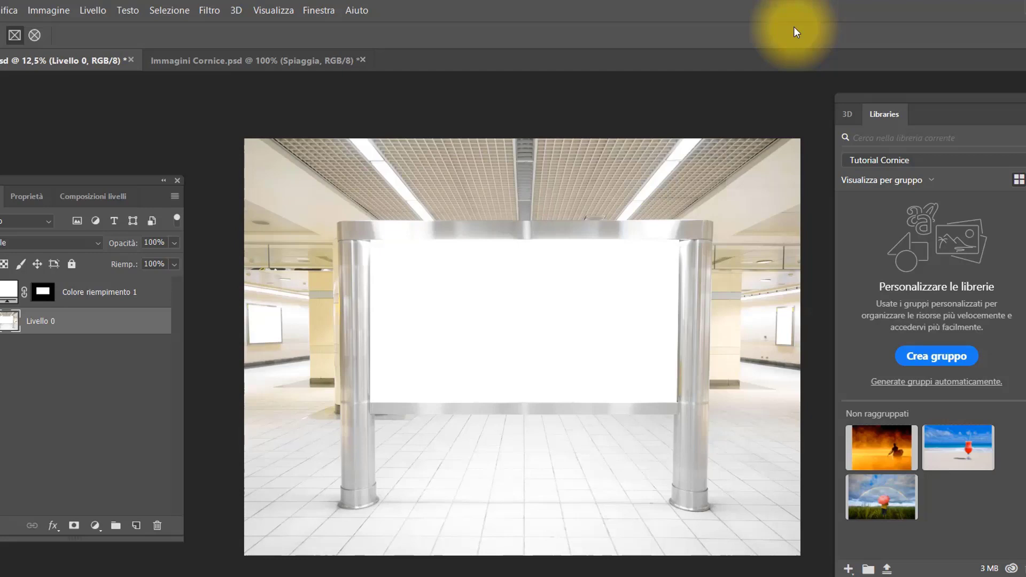
{"action": "key", "text": "alt+bracketright"}
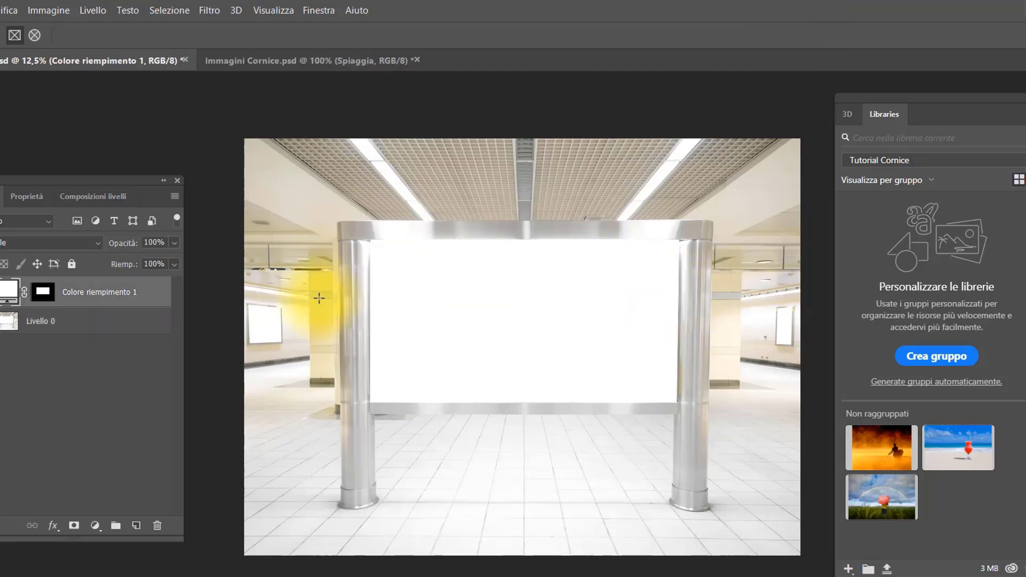
{"action": "left_click", "coordinate": [42, 293], "text": "ctrl"}
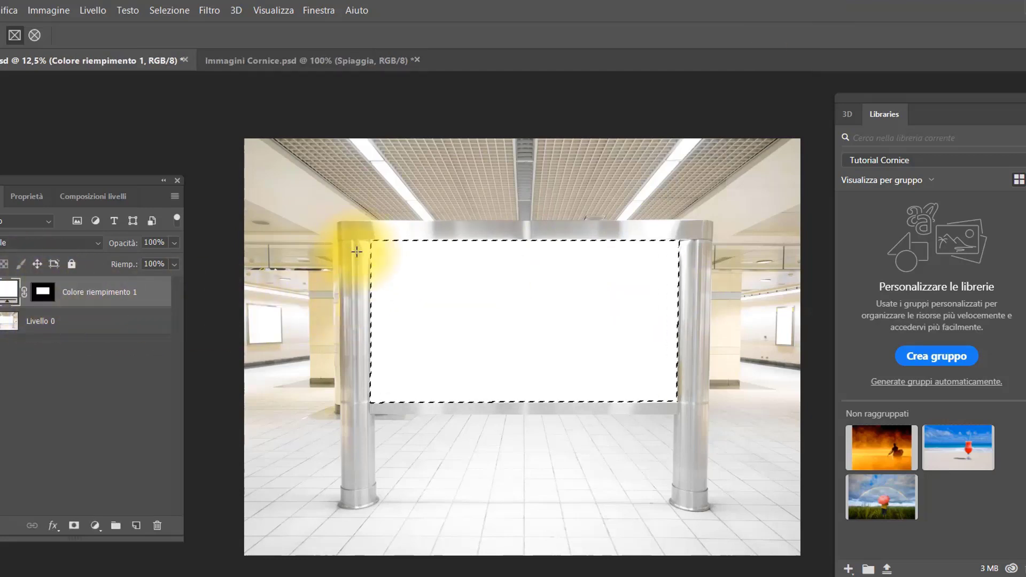
{"action": "left_click_drag", "start_coordinate": [397, 373], "coordinate": [469, 384]}
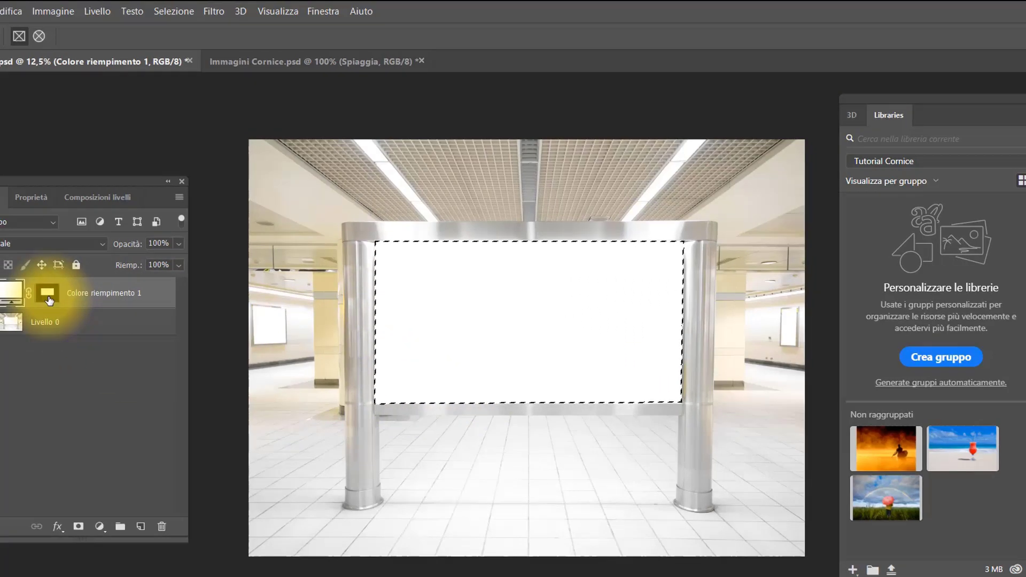
{"action": "key", "text": "ctrl+d"}
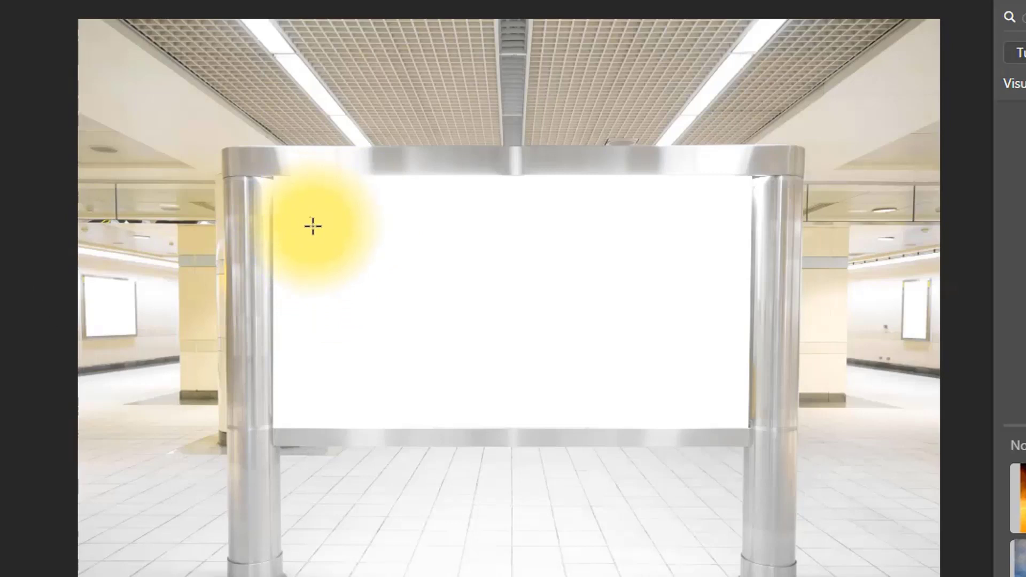
Draw the Cornice 1 frame over the billboard's white panel, stretched taller and wider to cover it.
{"action": "mouse_move", "coordinate": [310, 217]}
{"action": "left_mouse_down"}
{"action": "mouse_move", "coordinate": [368, 364]}
{"action": "mouse_move", "coordinate": [700, 408]}
{"action": "left_mouse_up"}
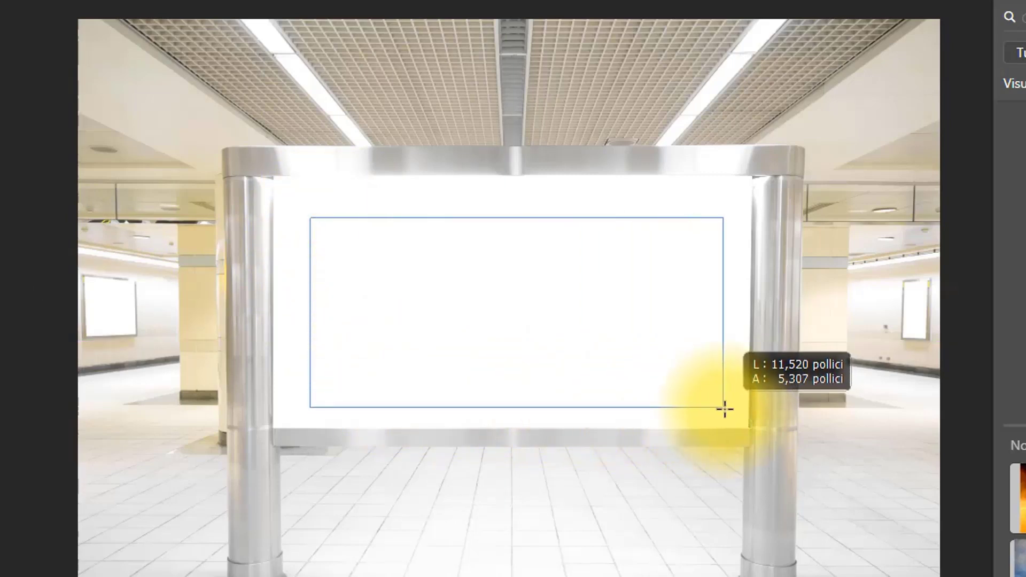
{"action": "left_click_drag", "start_coordinate": [699, 407], "coordinate": [724, 409]}
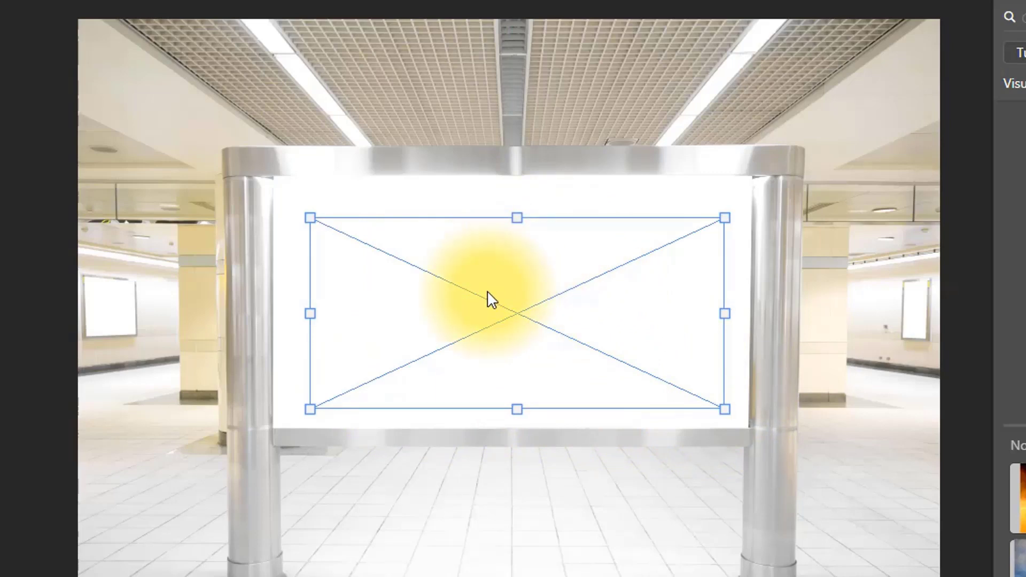
{"action": "left_click_drag", "start_coordinate": [516, 217], "coordinate": [516, 198]}
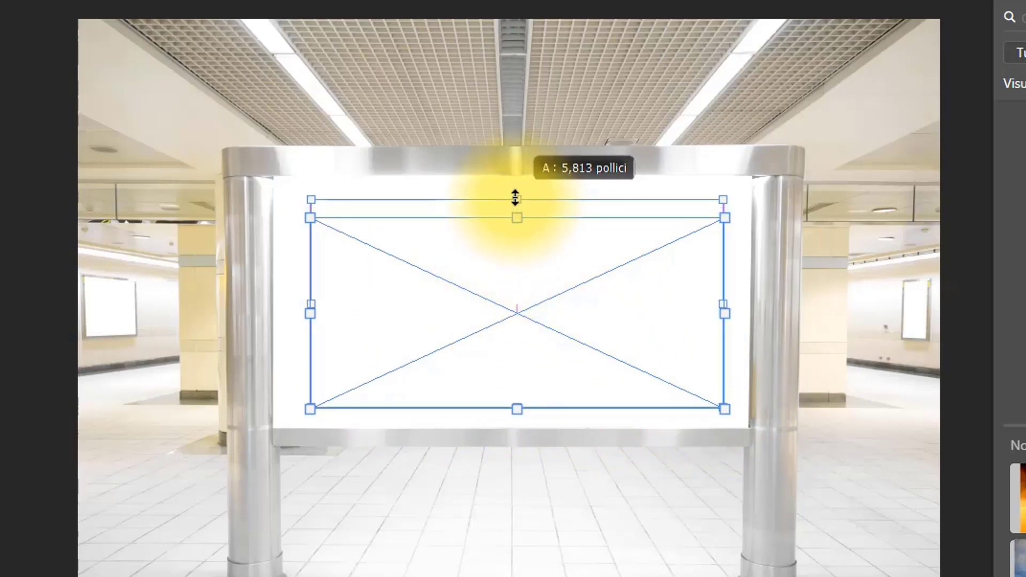
{"action": "left_click_drag", "start_coordinate": [307, 298], "coordinate": [293, 298]}
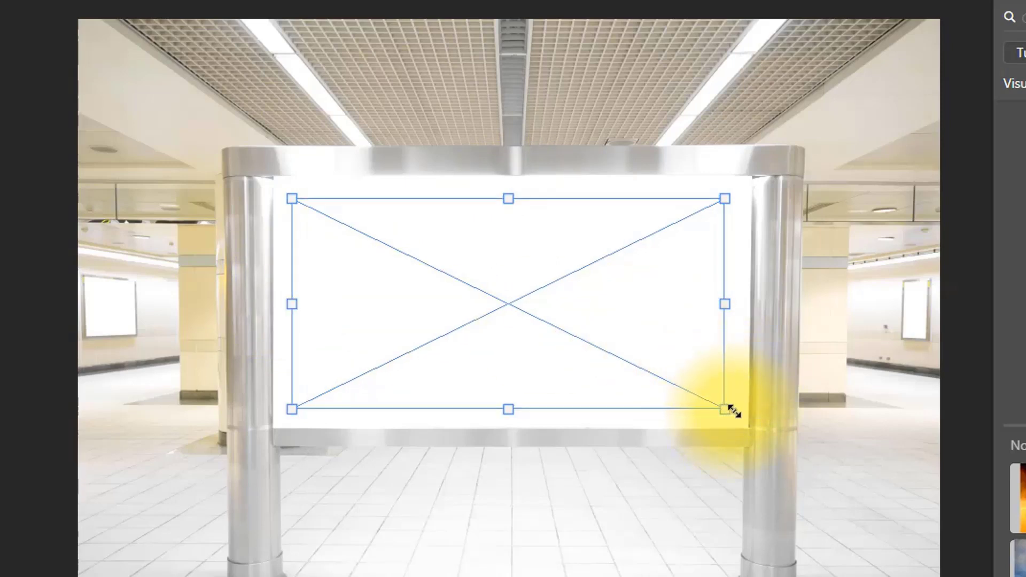
{"action": "left_click_drag", "start_coordinate": [508, 264], "coordinate": [501, 266]}
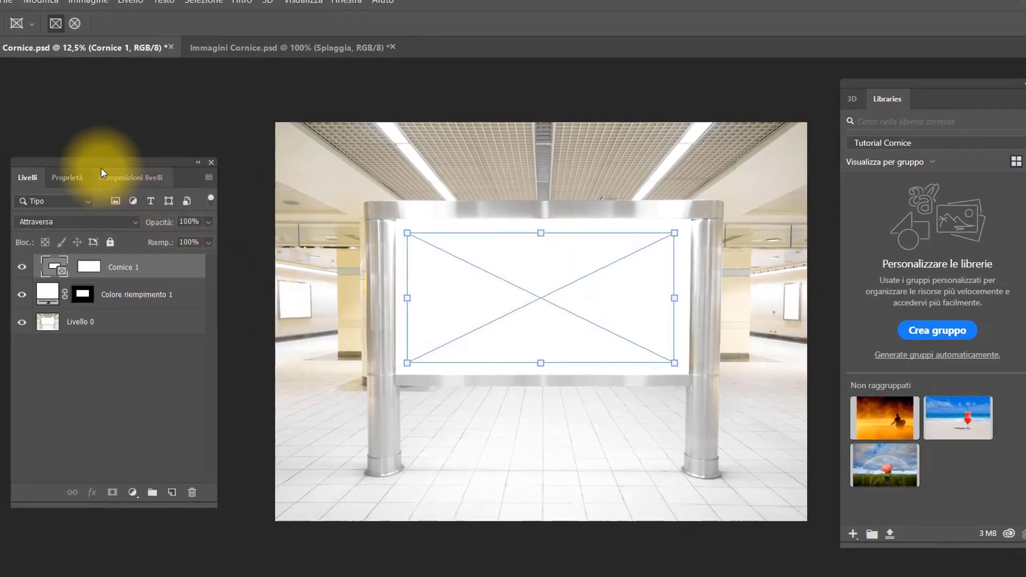
{"action": "left_click_drag", "start_coordinate": [100, 160], "coordinate": [151, 139]}
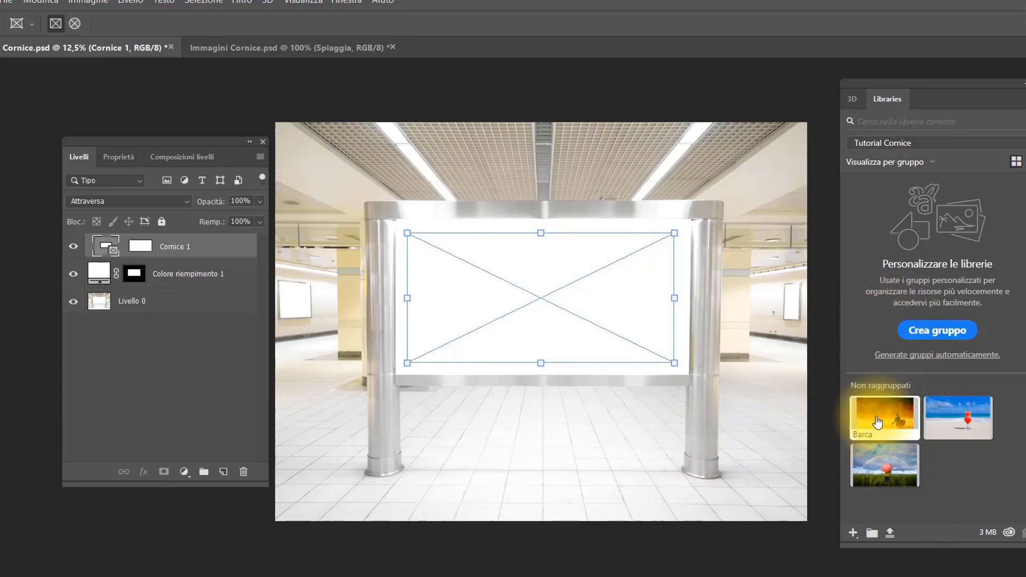
Drop the Barca library image into the frame, nudge it into alignment and scale it up slightly.
{"action": "left_click_drag", "start_coordinate": [878, 422], "coordinate": [551, 313]}
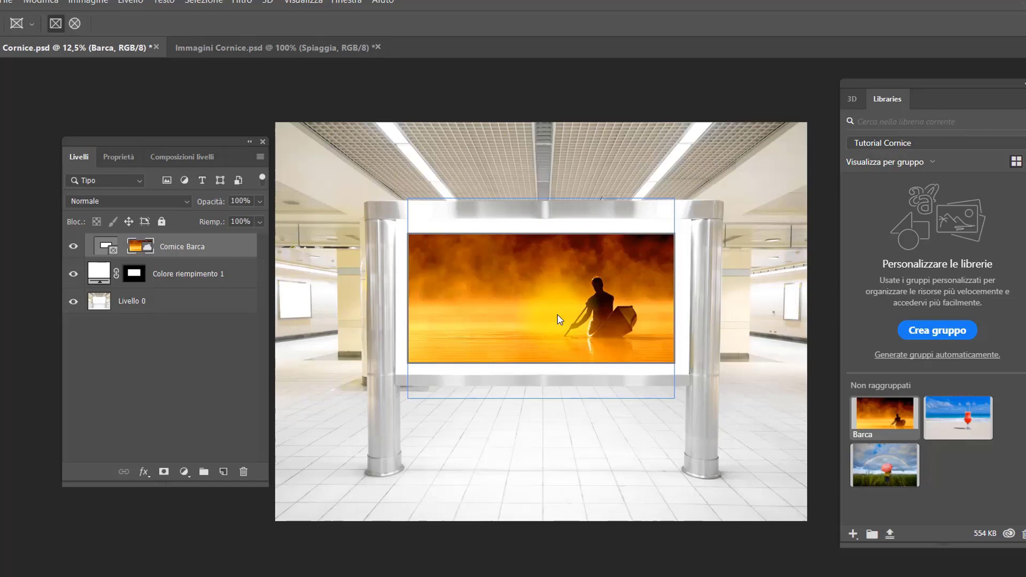
{"action": "left_click", "coordinate": [488, 394]}
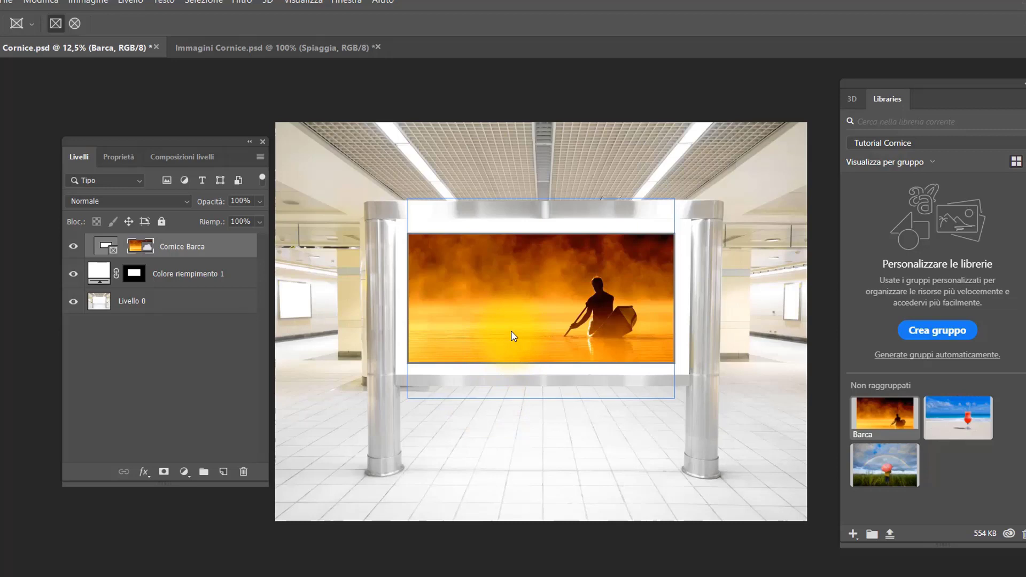
{"action": "left_click_drag", "start_coordinate": [553, 334], "coordinate": [549, 333]}
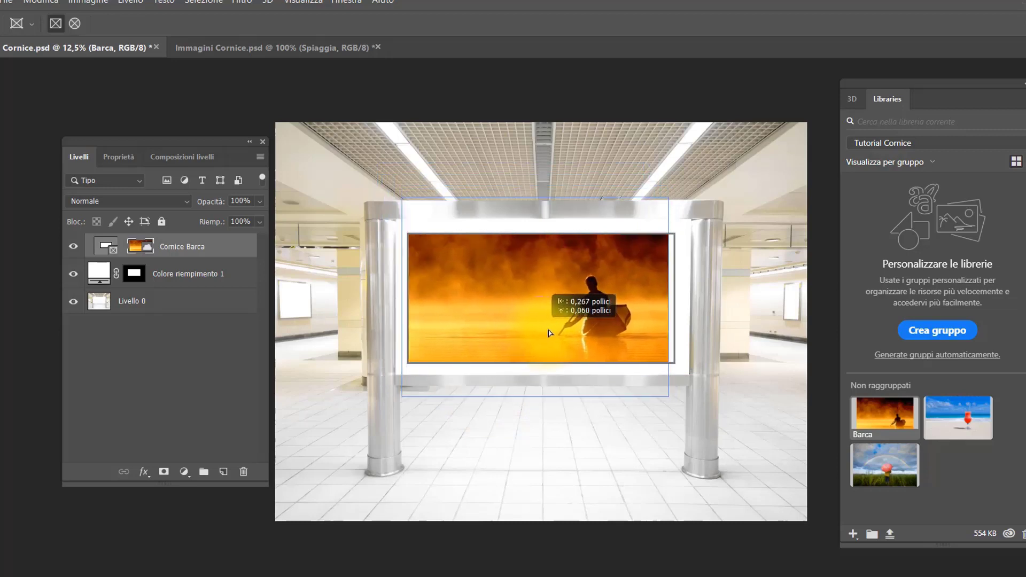
{"action": "left_click_drag", "start_coordinate": [549, 333], "coordinate": [543, 331]}
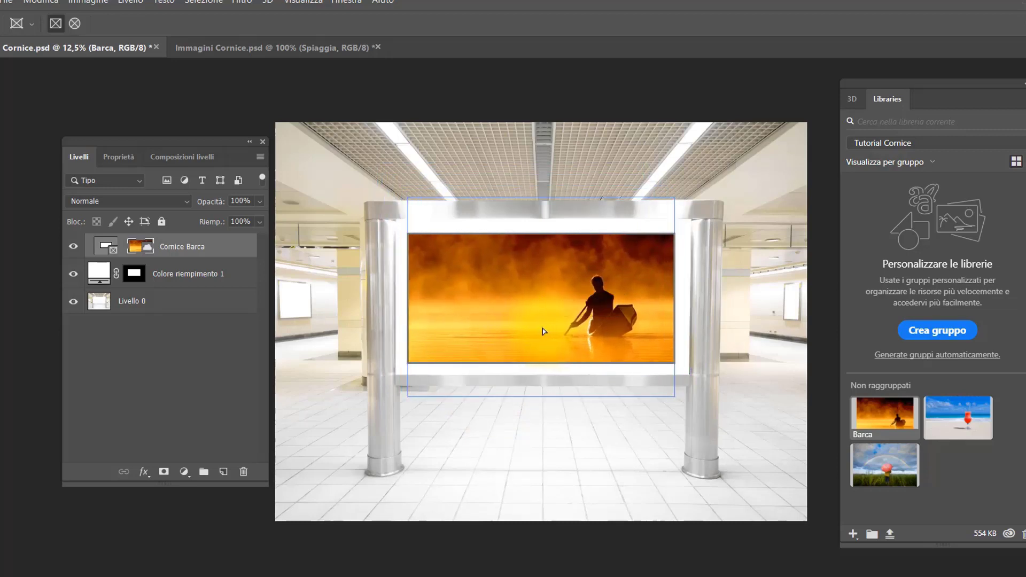
{"action": "key", "text": "ctrl+t"}
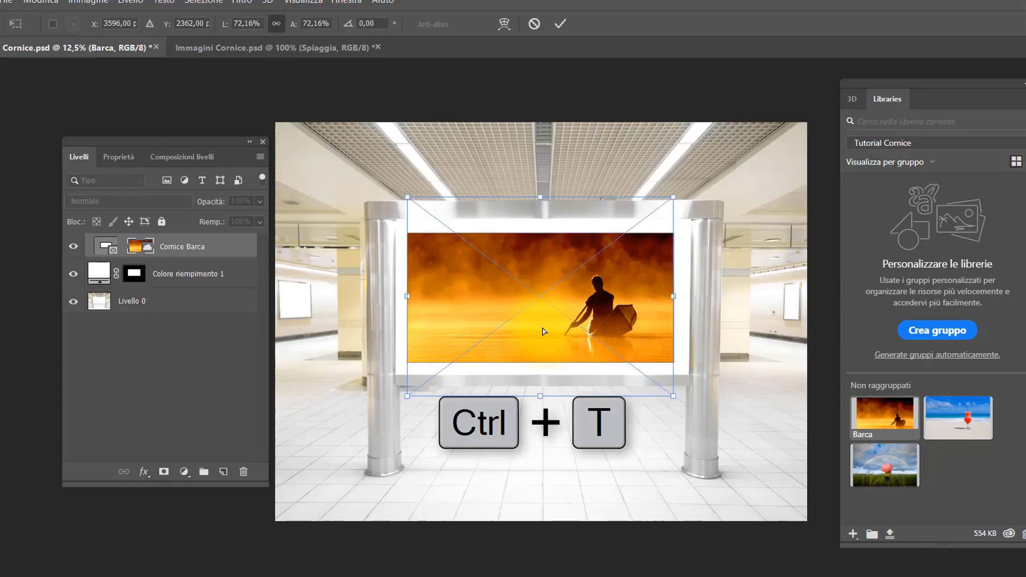
{"action": "mouse_move", "coordinate": [672, 396]}
{"action": "left_mouse_down"}
{"action": "mouse_move", "coordinate": [623, 360]}
{"action": "mouse_move", "coordinate": [690, 378]}
{"action": "left_mouse_up"}
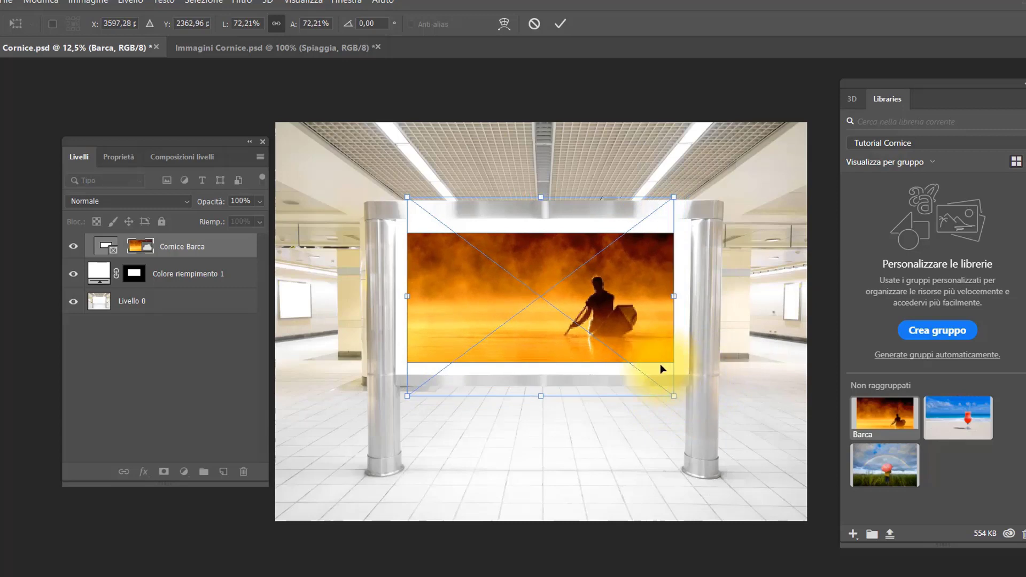
{"action": "key", "text": "Return"}
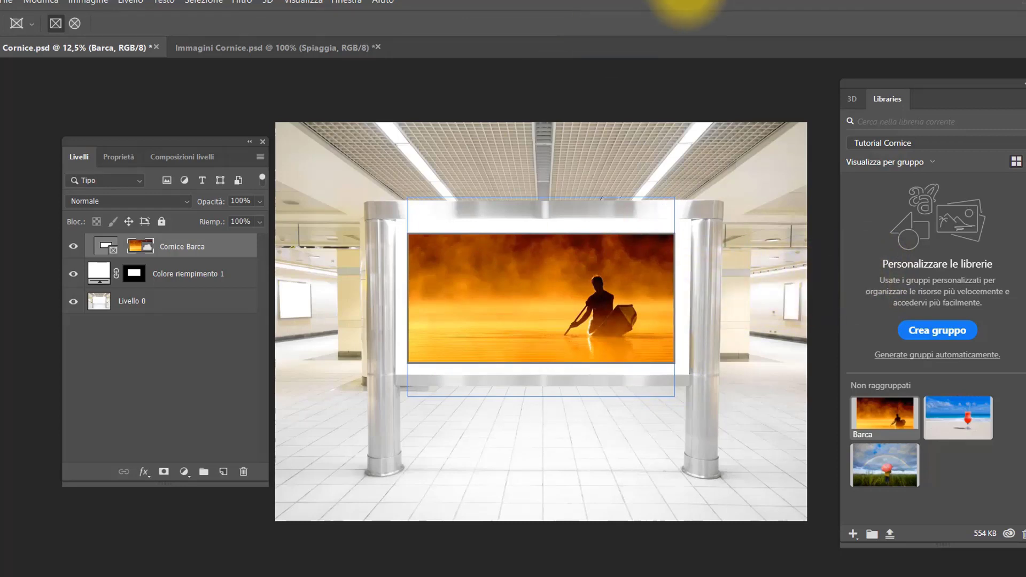
Switch to Immagini Cornice.psd and briefly hide Spiaggia to preview the layers below.
{"action": "left_click", "coordinate": [280, 50]}
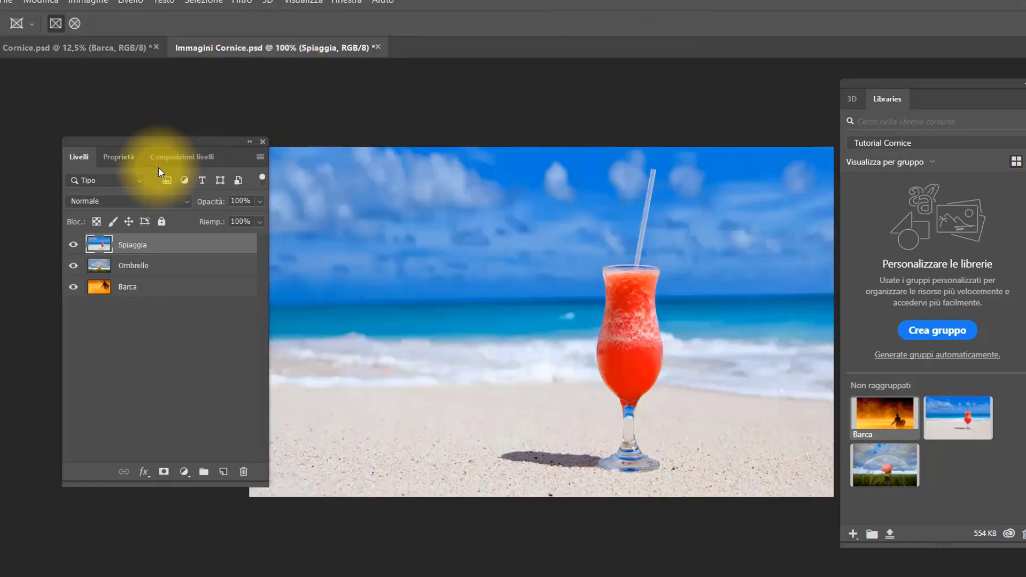
{"action": "left_click_drag", "start_coordinate": [171, 140], "coordinate": [149, 150]}
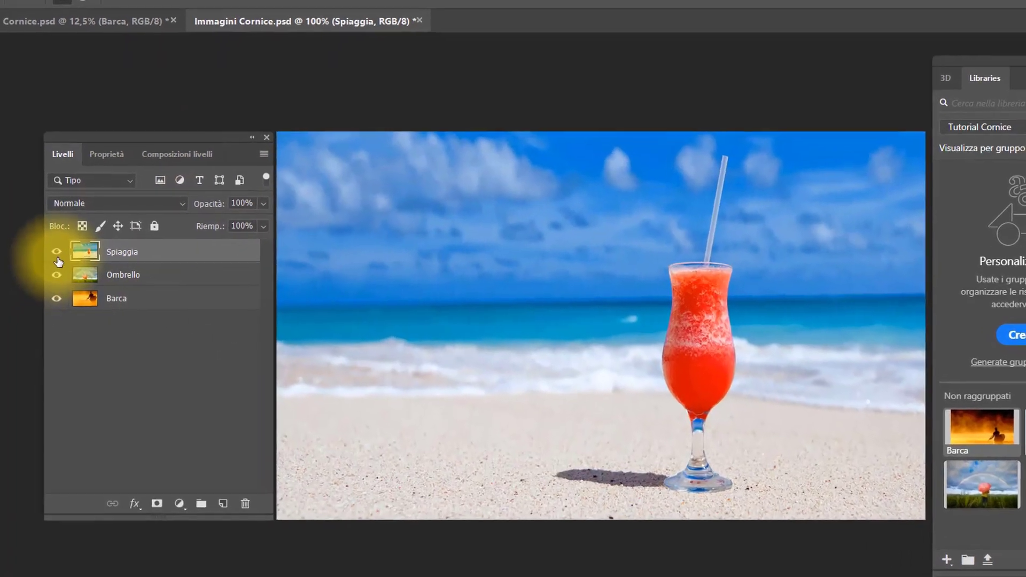
{"action": "left_click", "coordinate": [57, 251]}
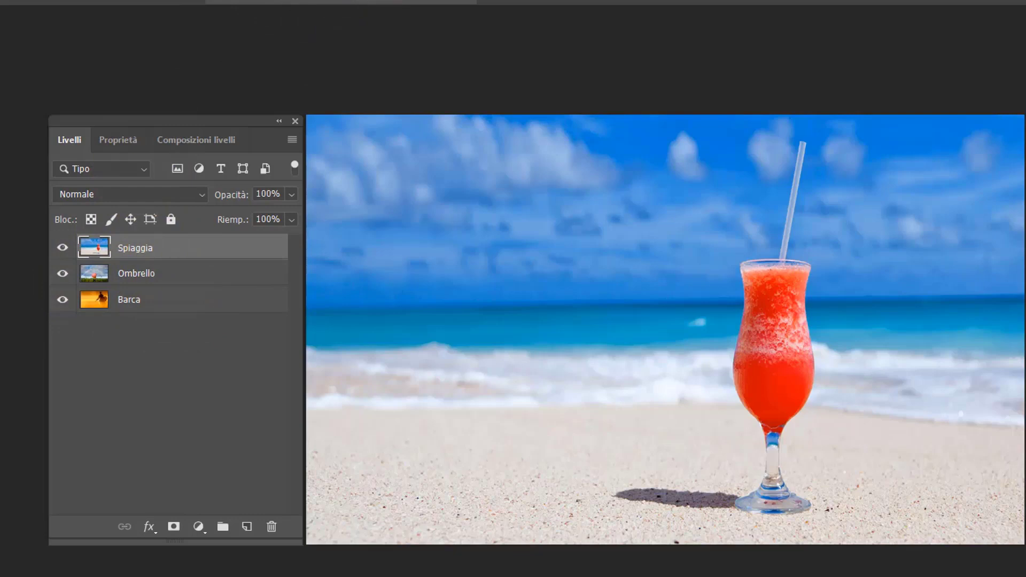
Open the Composizioni livelli panel and float it beside the Layers panel.
{"action": "left_click", "coordinate": [419, 0]}
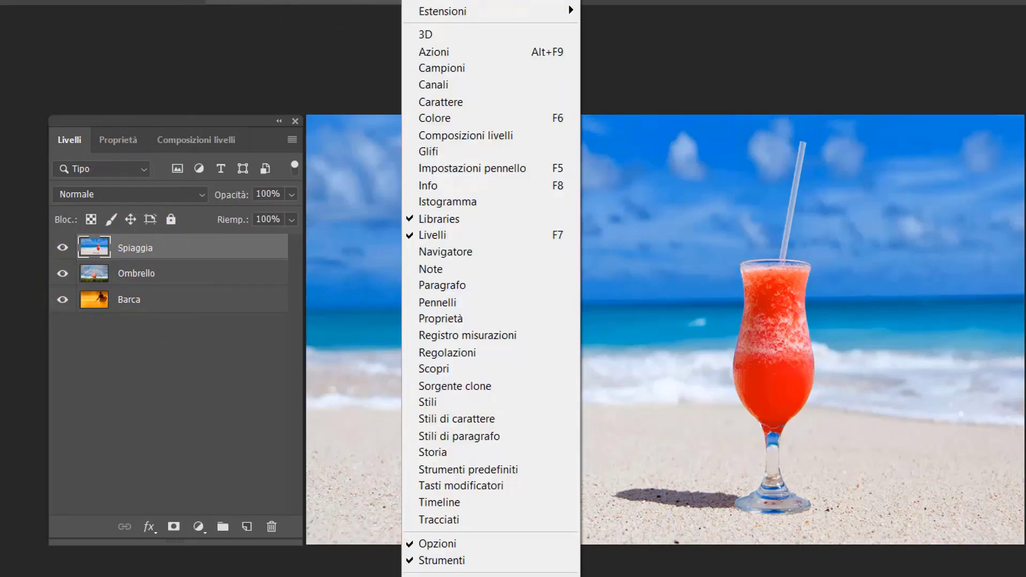
{"action": "left_click", "coordinate": [466, 138]}
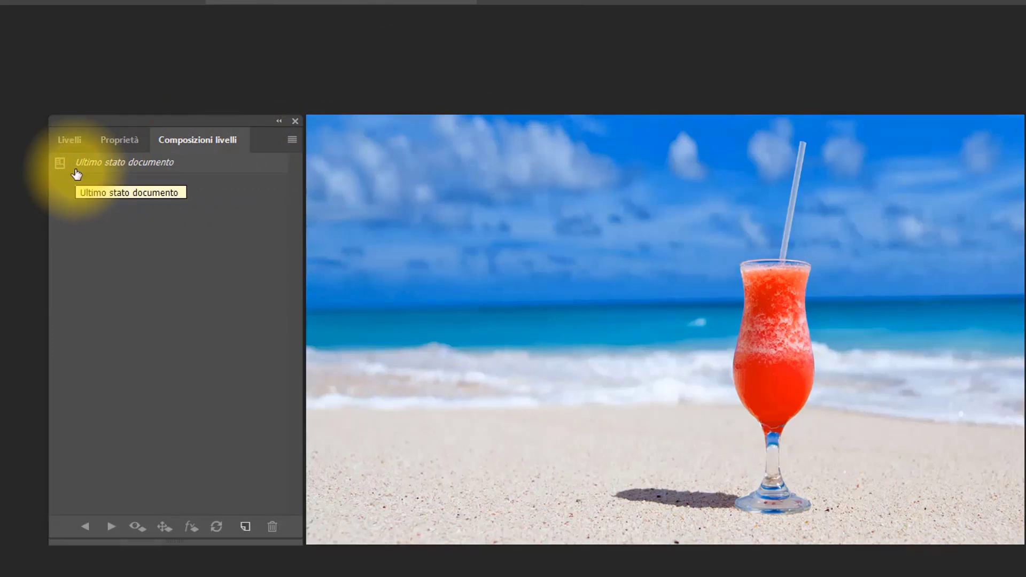
{"action": "mouse_move", "coordinate": [195, 142]}
{"action": "left_mouse_down"}
{"action": "mouse_move", "coordinate": [343, 149]}
{"action": "mouse_move", "coordinate": [343, 140]}
{"action": "left_mouse_up"}
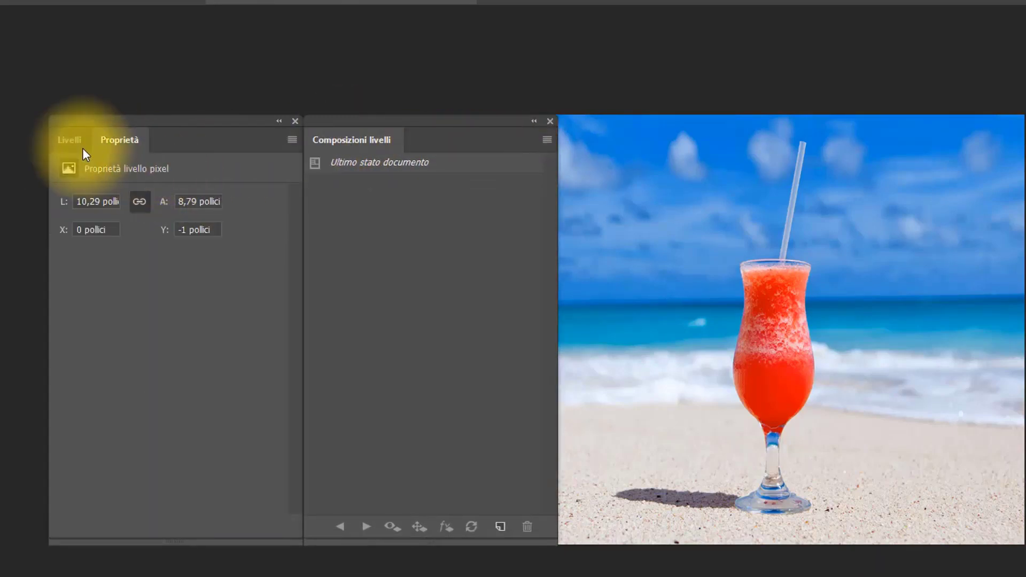
{"action": "left_click", "coordinate": [71, 139]}
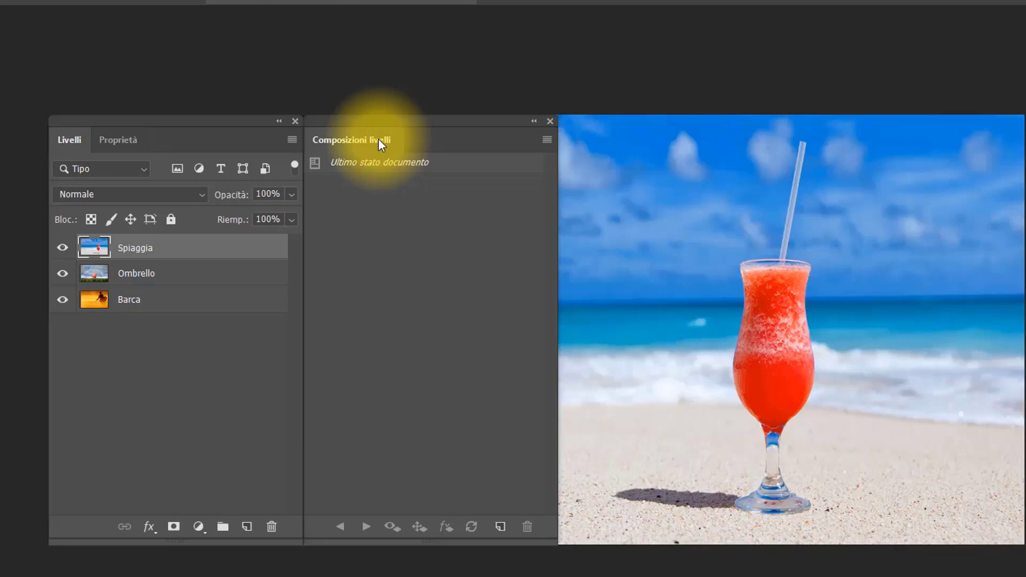
Save the current visibility as a layer comp named Spiaggia.
{"action": "left_click", "coordinate": [501, 528]}
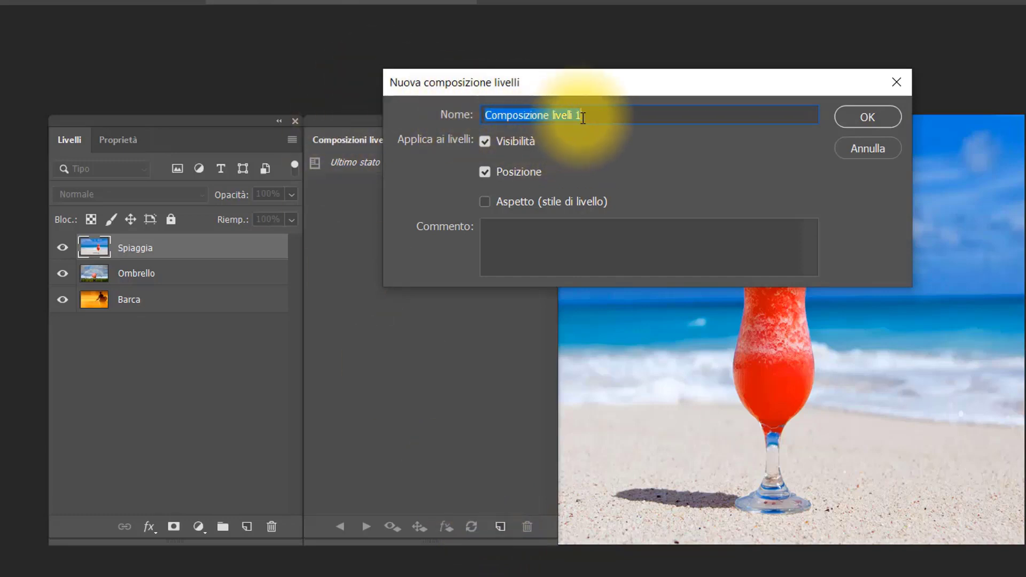
{"action": "type", "text": "Spiaggia"}
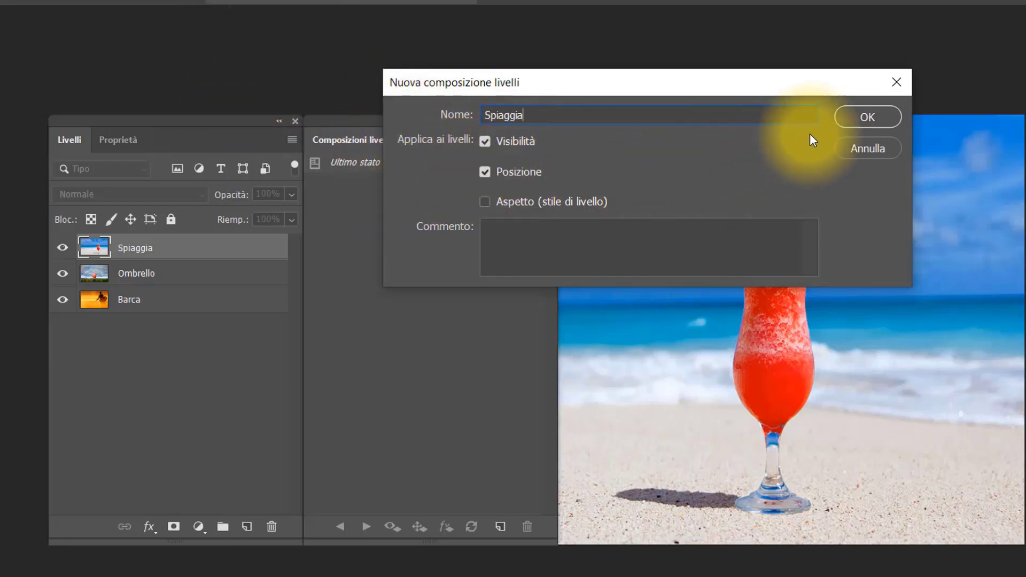
{"action": "left_click", "coordinate": [851, 118]}
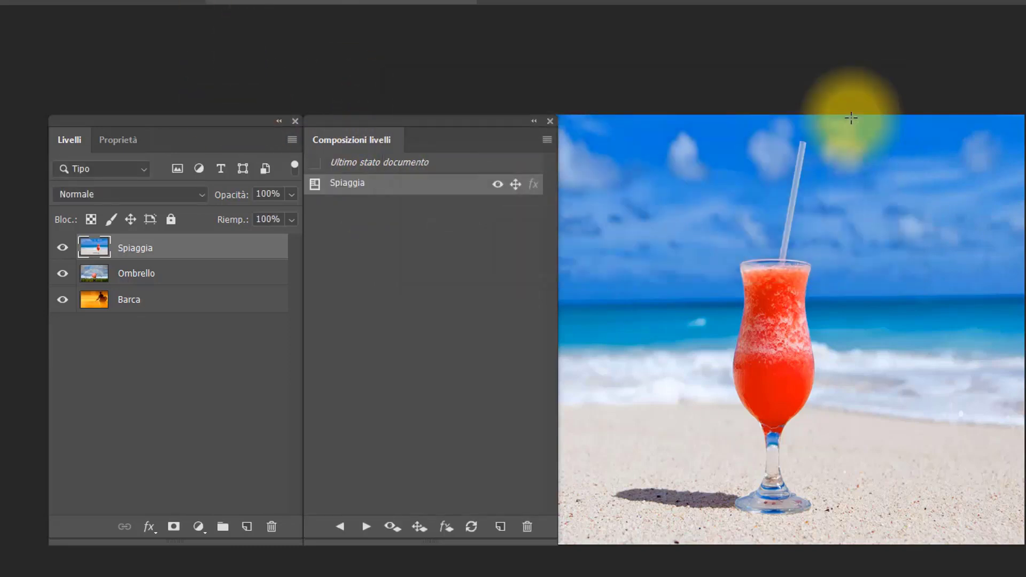
Hide Spiaggia, select Ombrello and save that view as layer comp Ombrello.
{"action": "left_click", "coordinate": [62, 247]}
{"action": "left_click", "coordinate": [151, 273]}
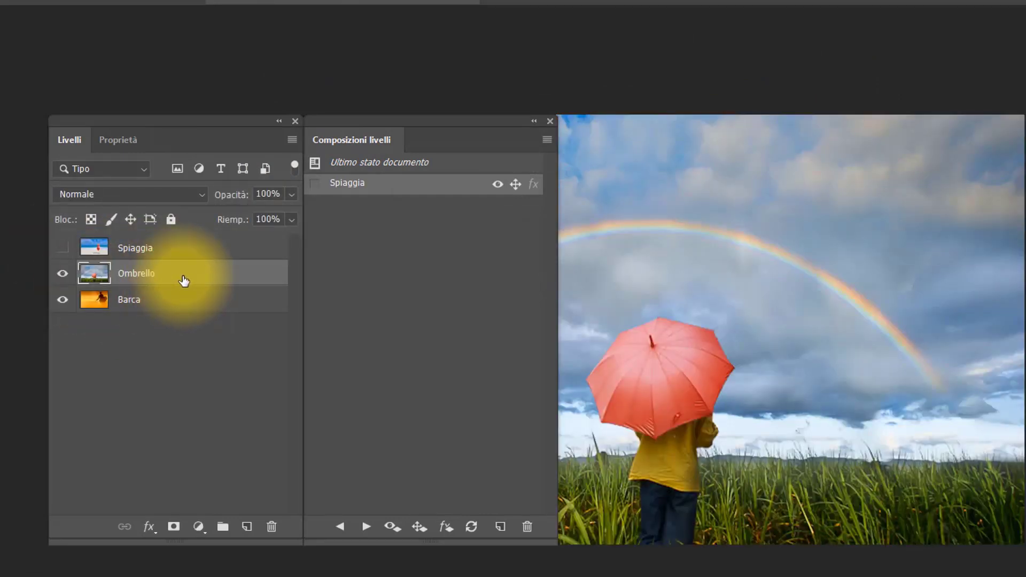
{"action": "left_click", "coordinate": [500, 527]}
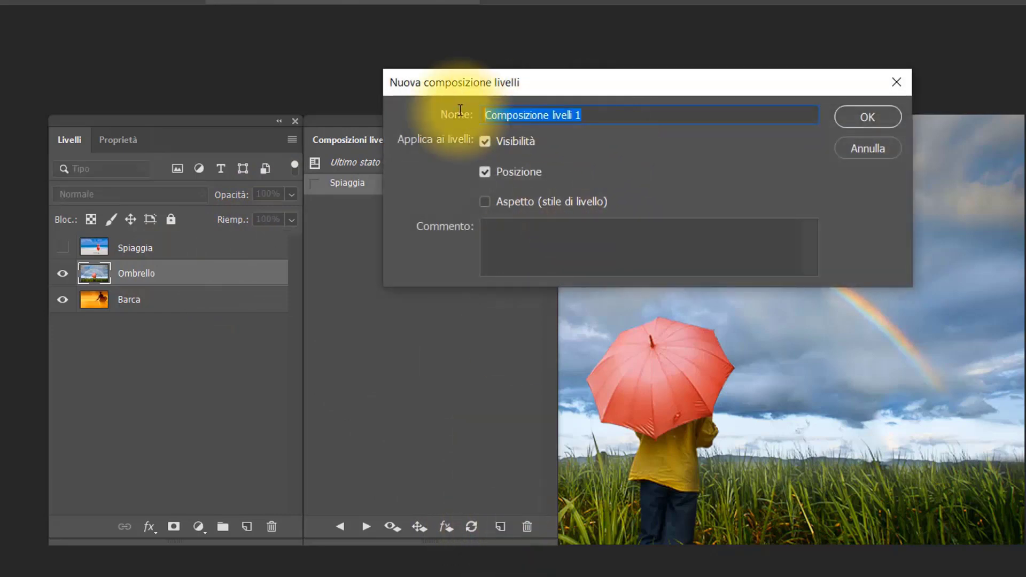
{"action": "type", "text": "Ombrello"}
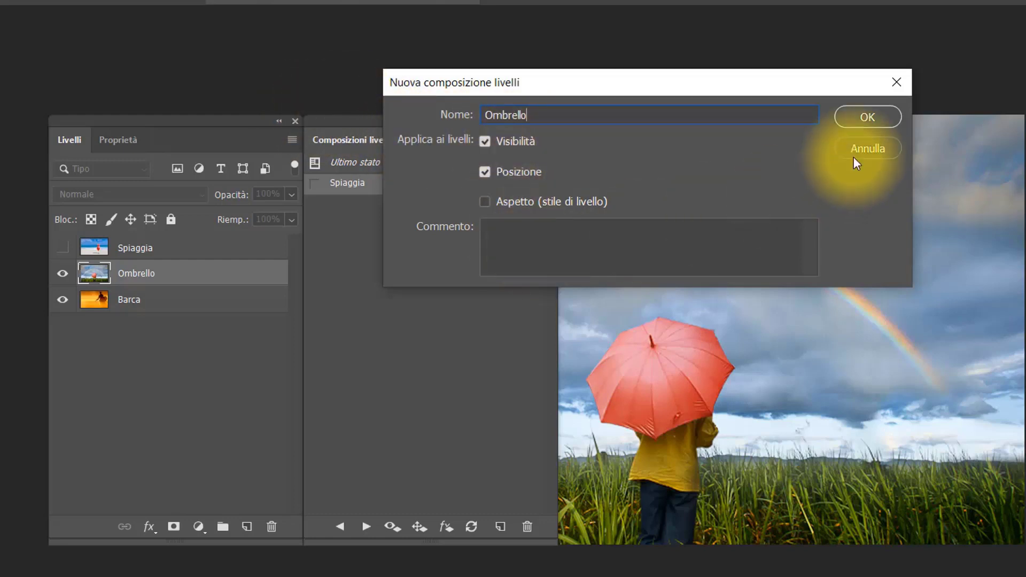
{"action": "left_click", "coordinate": [856, 115]}
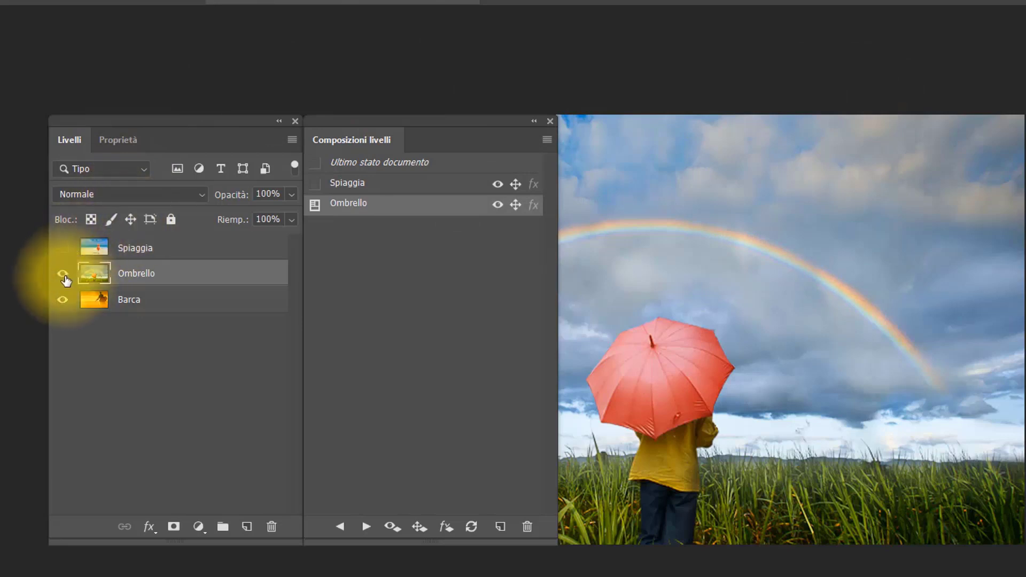
Hide Ombrello, save the Barca-only view as layer comp Barca, then show all layers again.
{"action": "left_click", "coordinate": [63, 275]}
{"action": "left_click", "coordinate": [175, 302]}
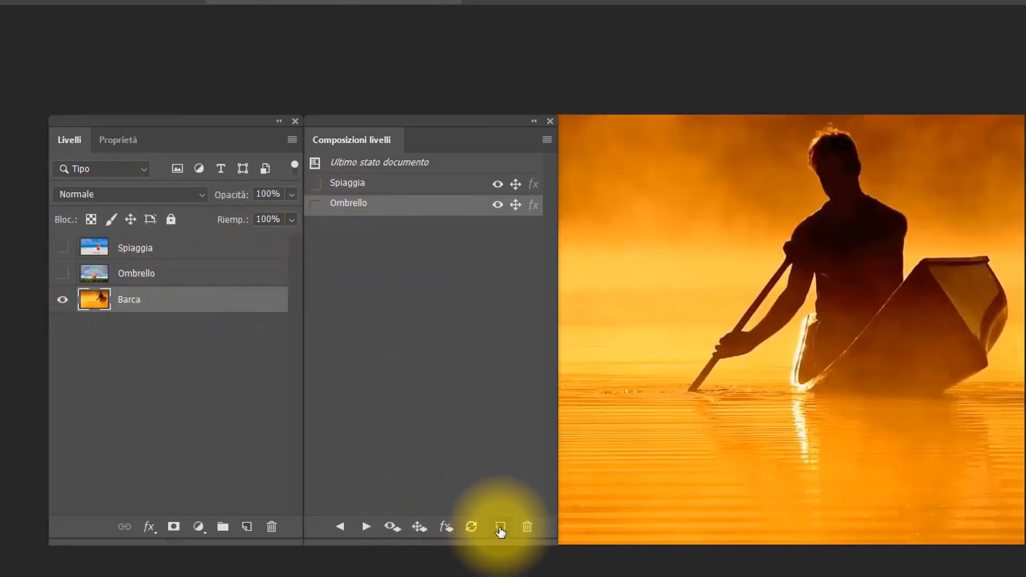
{"action": "left_click", "coordinate": [501, 528]}
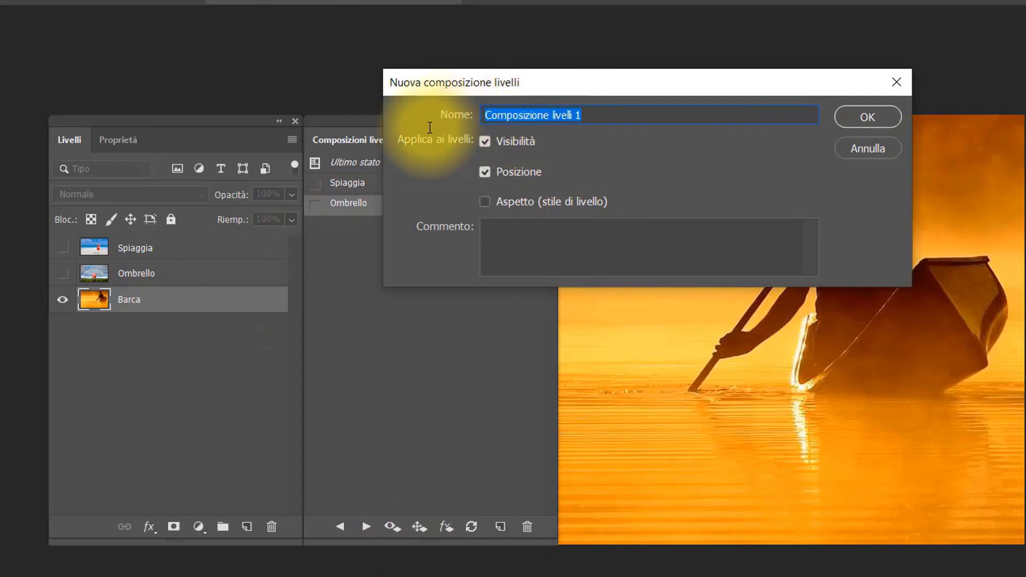
{"action": "type", "text": "Barc"}
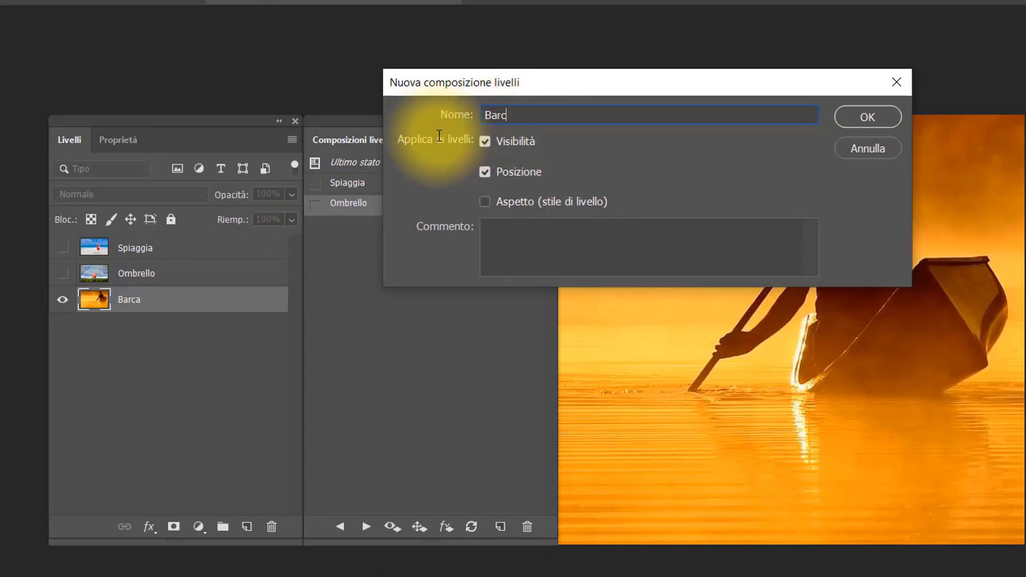
{"action": "type", "text": "a"}
{"action": "left_click", "coordinate": [854, 123]}
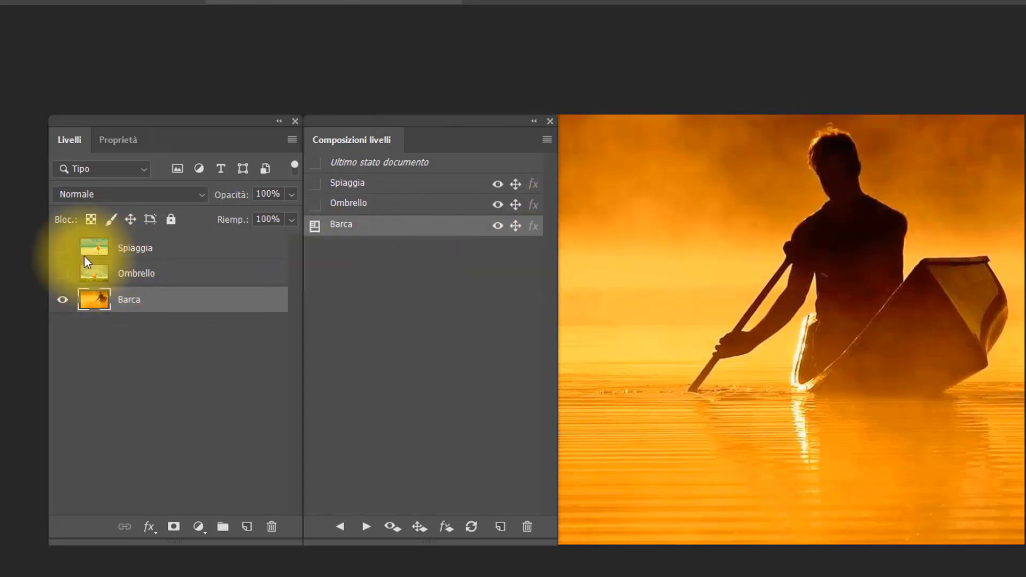
{"action": "left_click", "coordinate": [63, 273]}
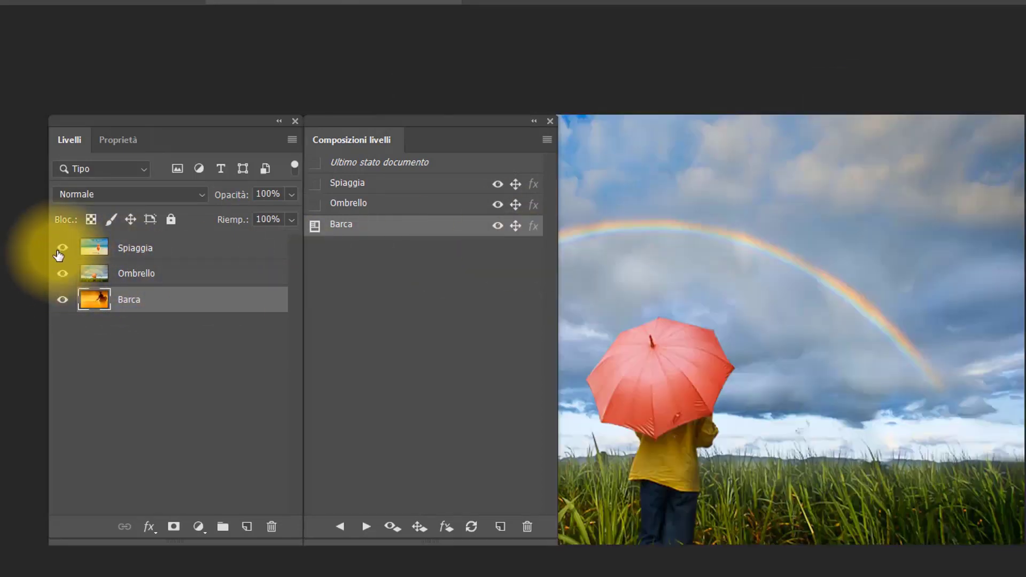
{"action": "left_click", "coordinate": [62, 247]}
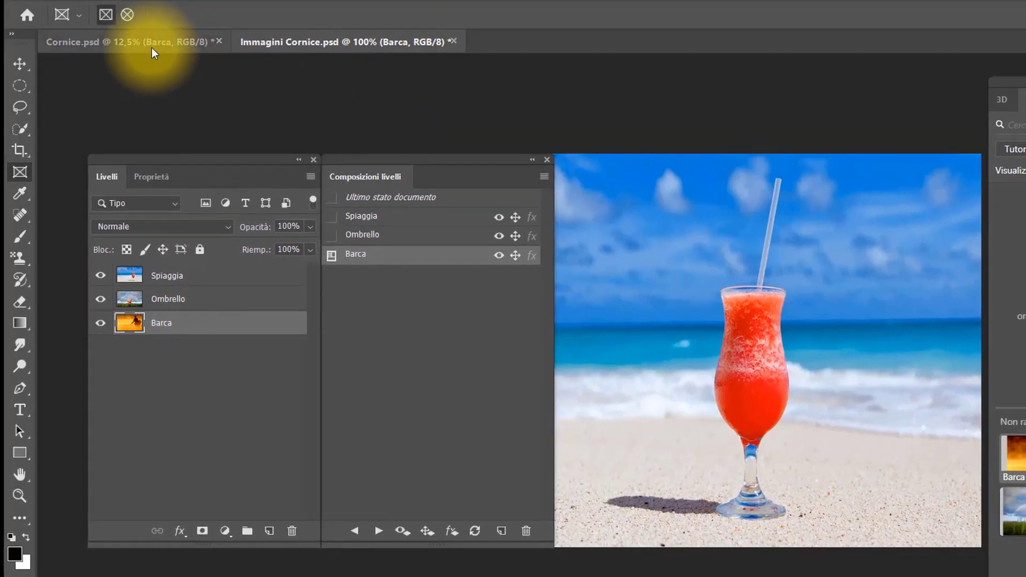
Back in Cornice.psd, list the frame's Immagine interna source options in Properties.
{"action": "left_click", "coordinate": [152, 47]}
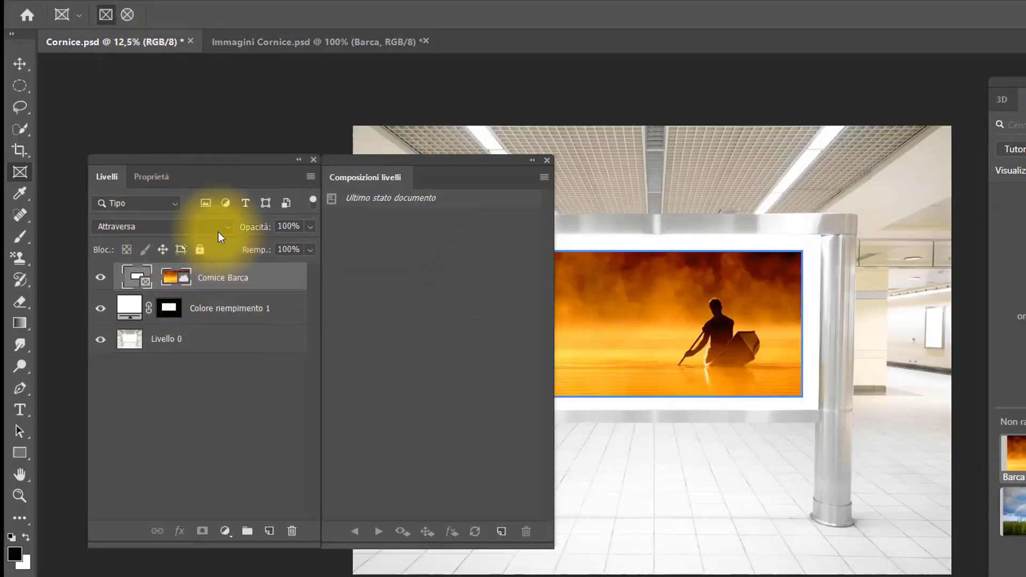
{"action": "left_click", "coordinate": [159, 178]}
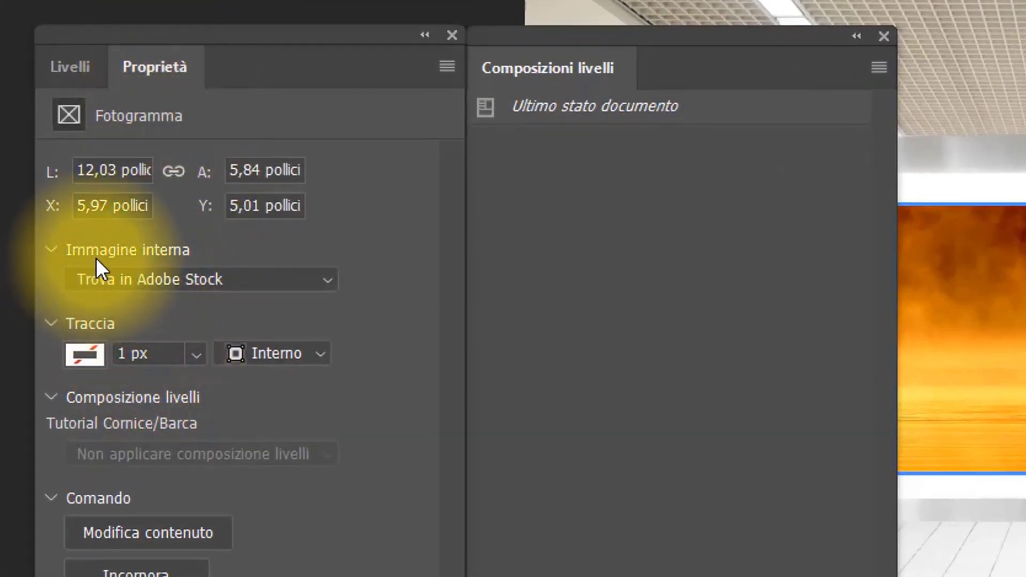
{"action": "left_click", "coordinate": [327, 279]}
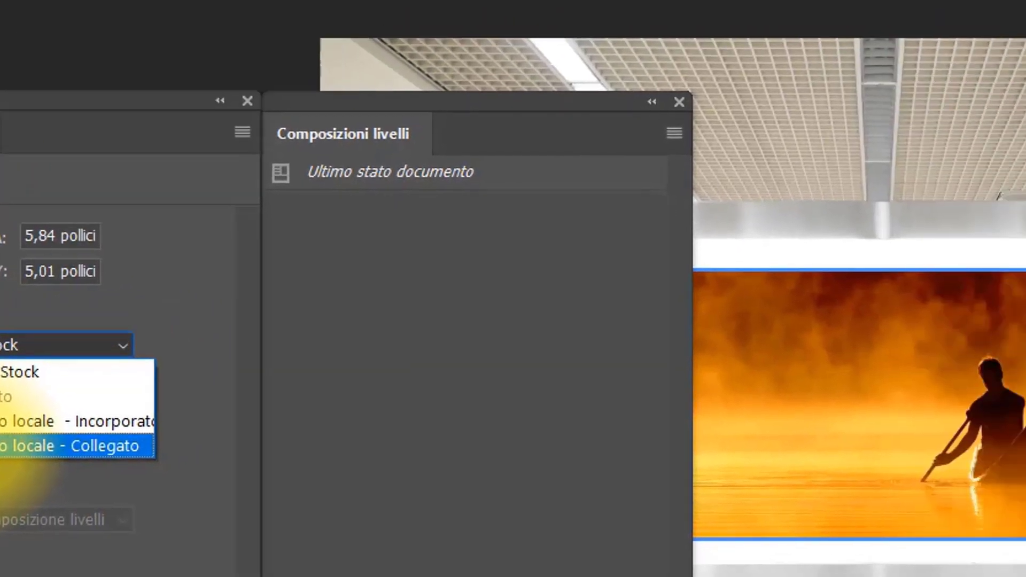
Link Immagini Cornice.psd into the frame from local disk, then close the Layer Comps panel.
{"action": "left_click", "coordinate": [164, 382]}
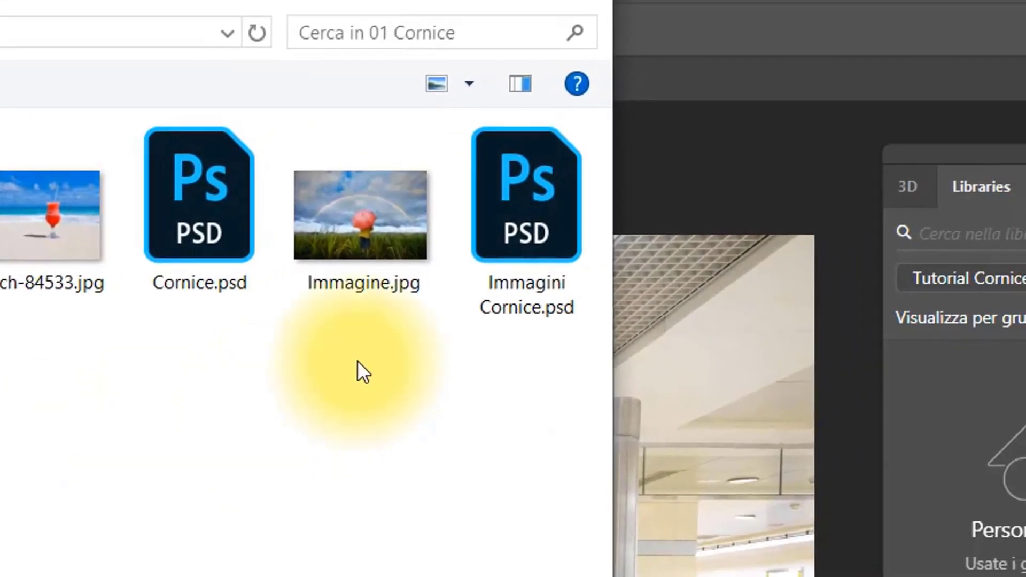
{"action": "left_click", "coordinate": [590, 219]}
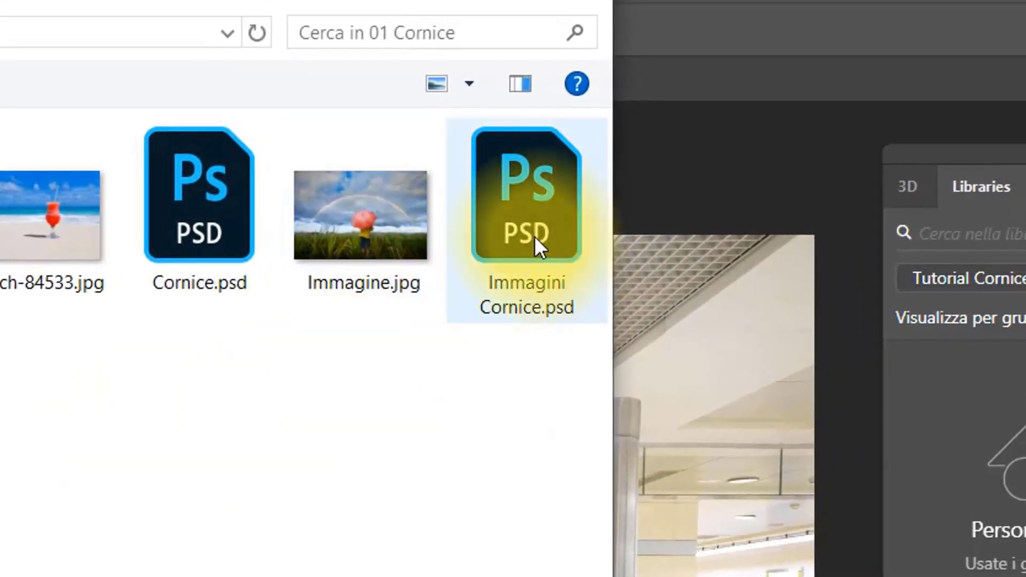
{"action": "mouse_move", "coordinate": [525, 208]}
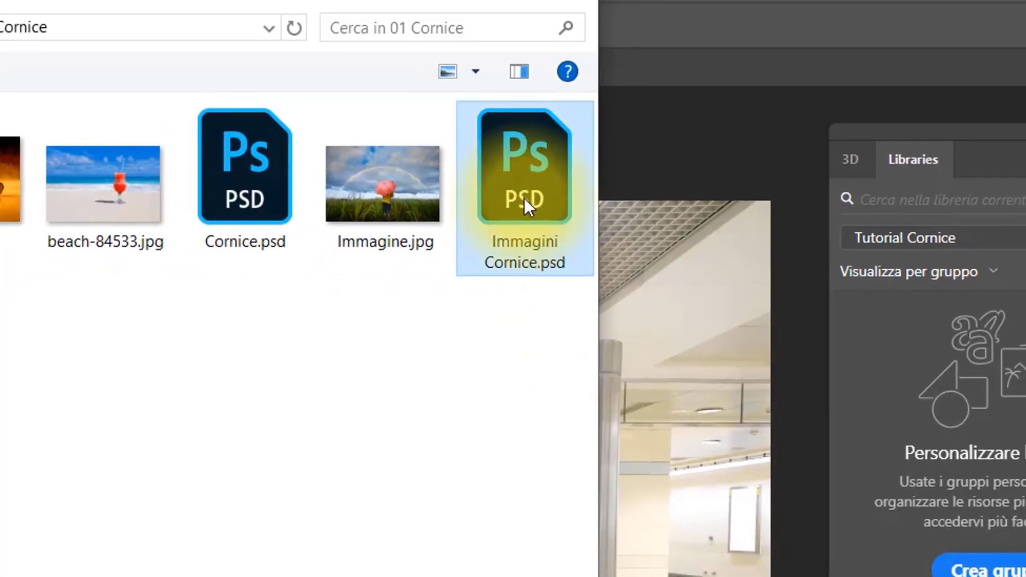
{"action": "double_click", "coordinate": [505, 237]}
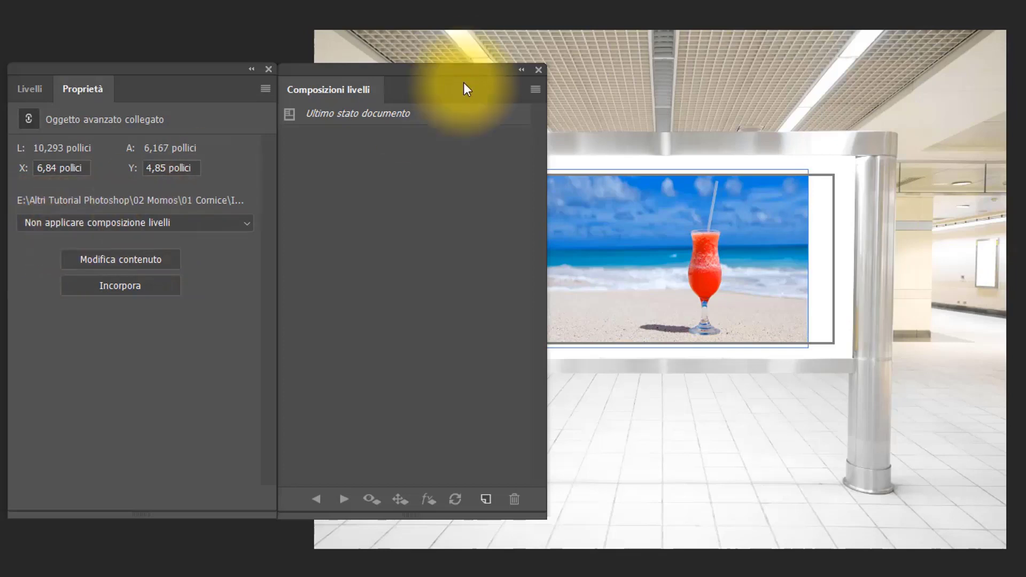
{"action": "left_click_drag", "start_coordinate": [440, 68], "coordinate": [576, 136]}
{"action": "left_click", "coordinate": [583, 105]}
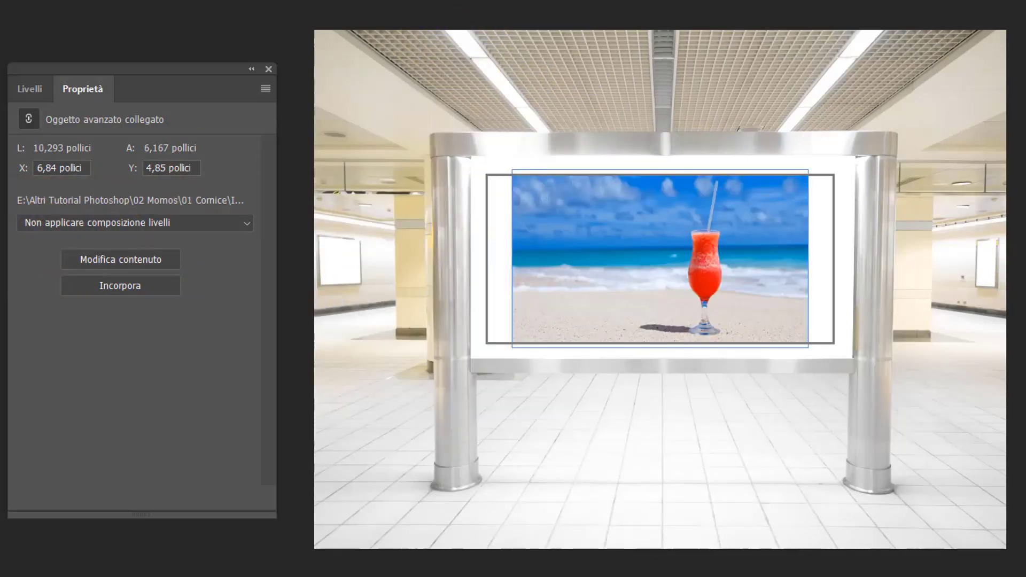
Apply the Spiaggia layer comp, preview Omgrello and Barca, then return to Spiaggia.
{"action": "left_click", "coordinate": [245, 222]}
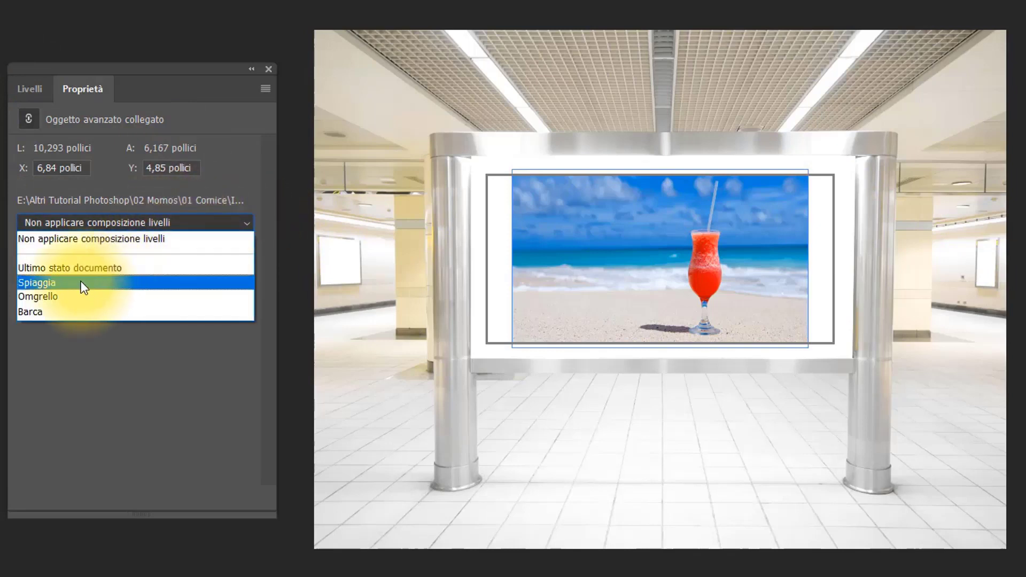
{"action": "left_click", "coordinate": [81, 282]}
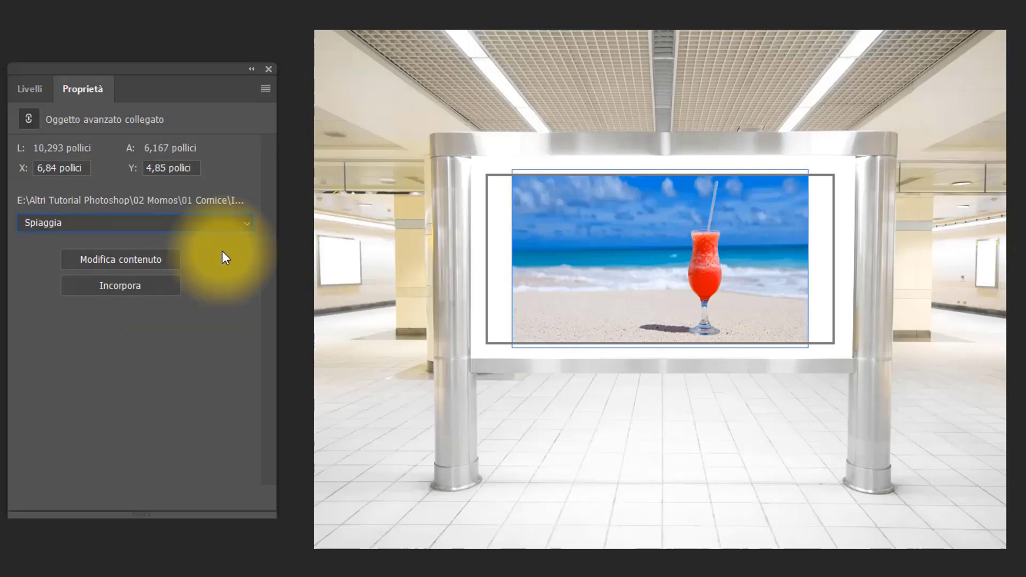
{"action": "key", "text": "Down"}
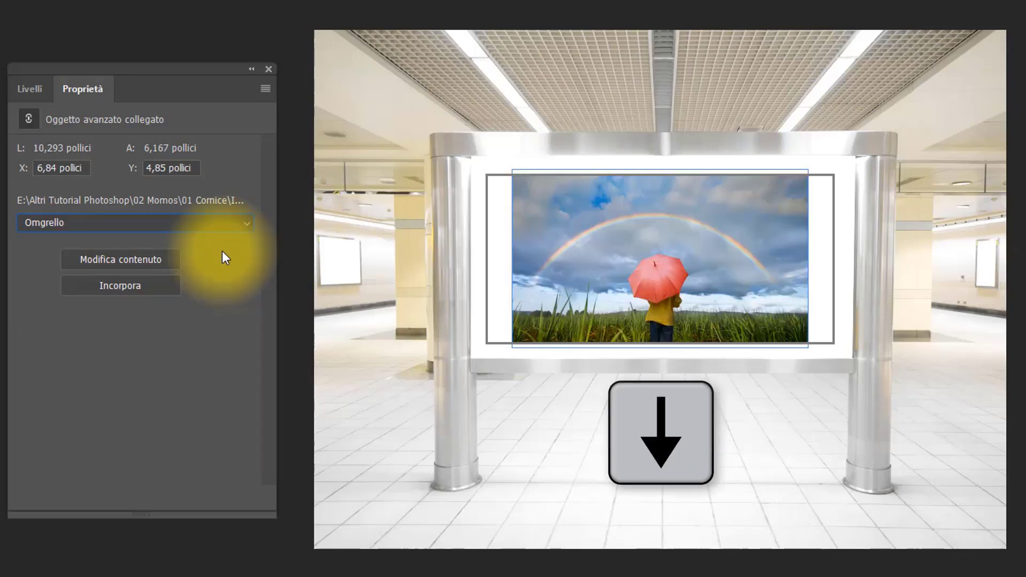
{"action": "key", "text": "Down"}
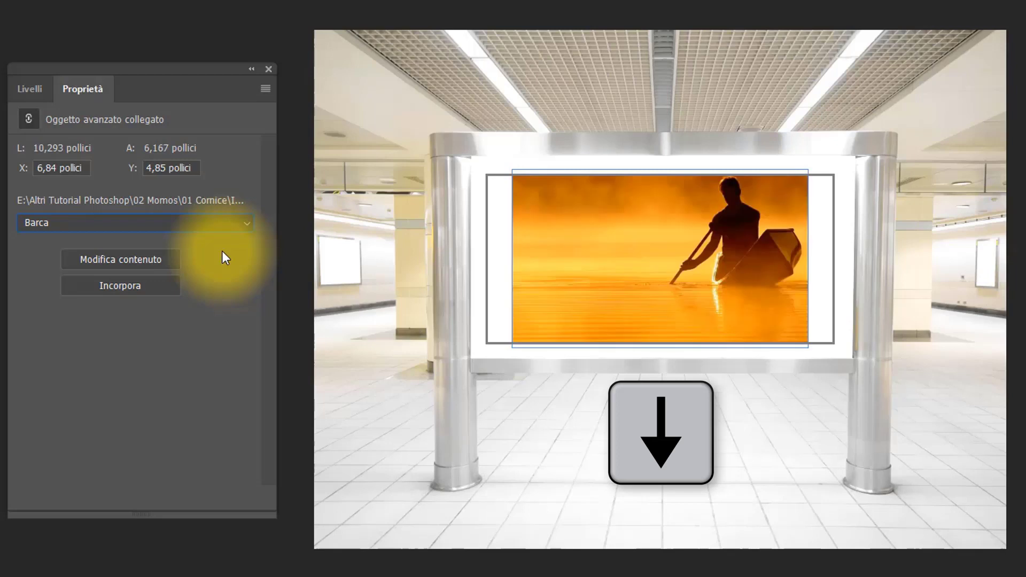
{"action": "key", "text": "Up"}
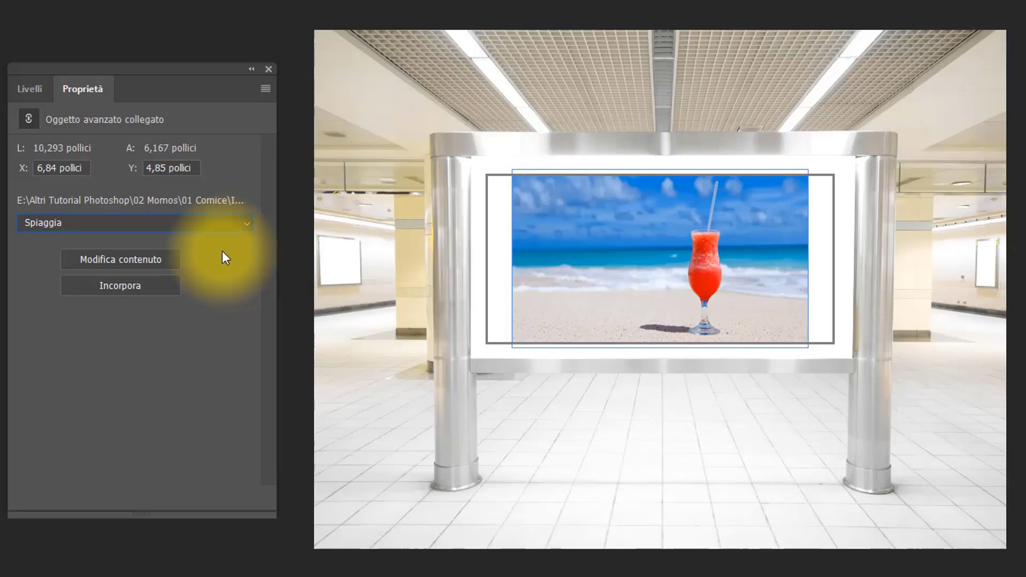
{"action": "left_click", "coordinate": [222, 251]}
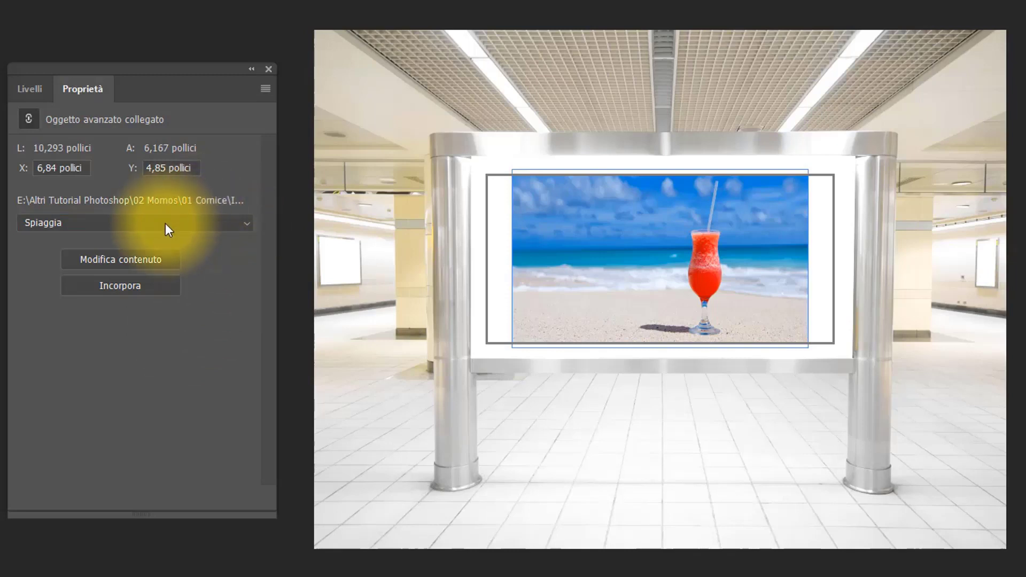
Open the linked Immagini Cornice.psd source from the frame's smart object thumbnail.
{"action": "left_click", "coordinate": [116, 262]}
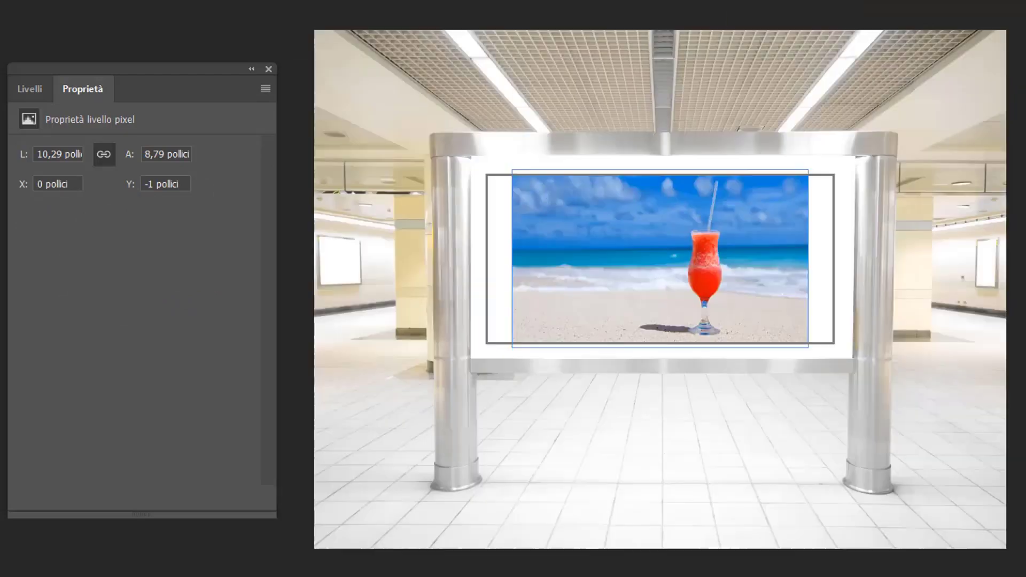
{"action": "left_click", "coordinate": [783, 22]}
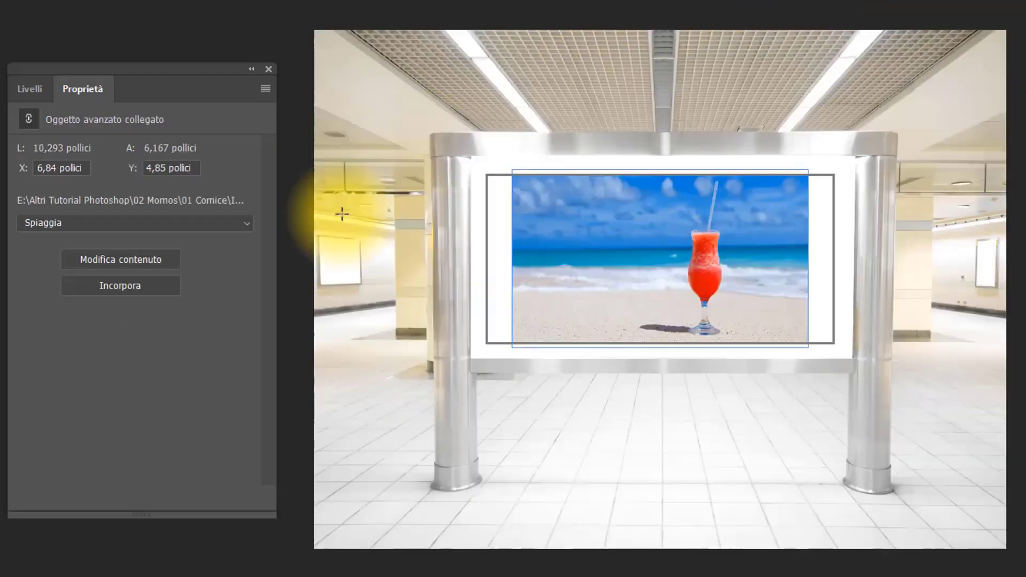
{"action": "left_click", "coordinate": [28, 87]}
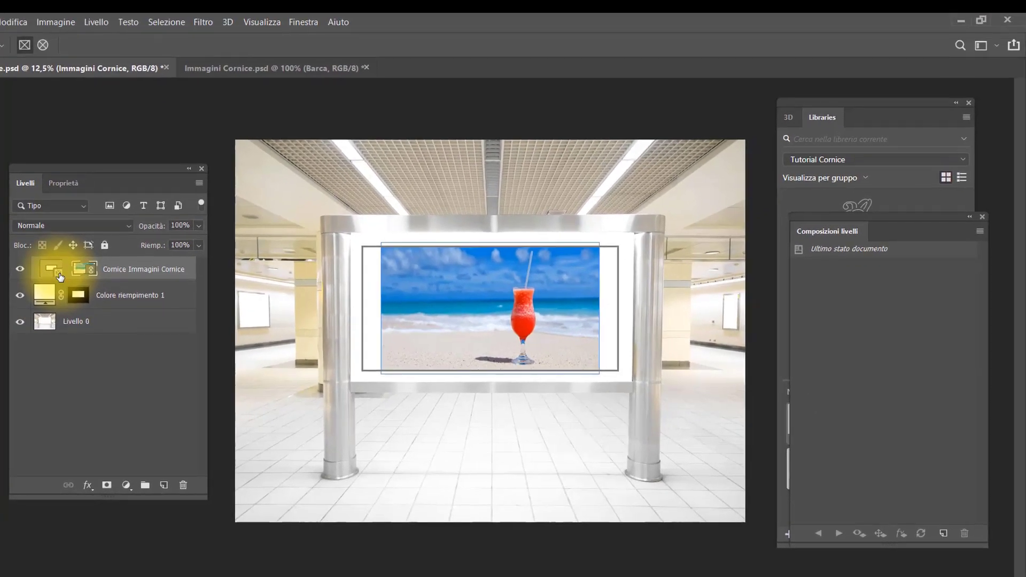
{"action": "double_click", "coordinate": [60, 276]}
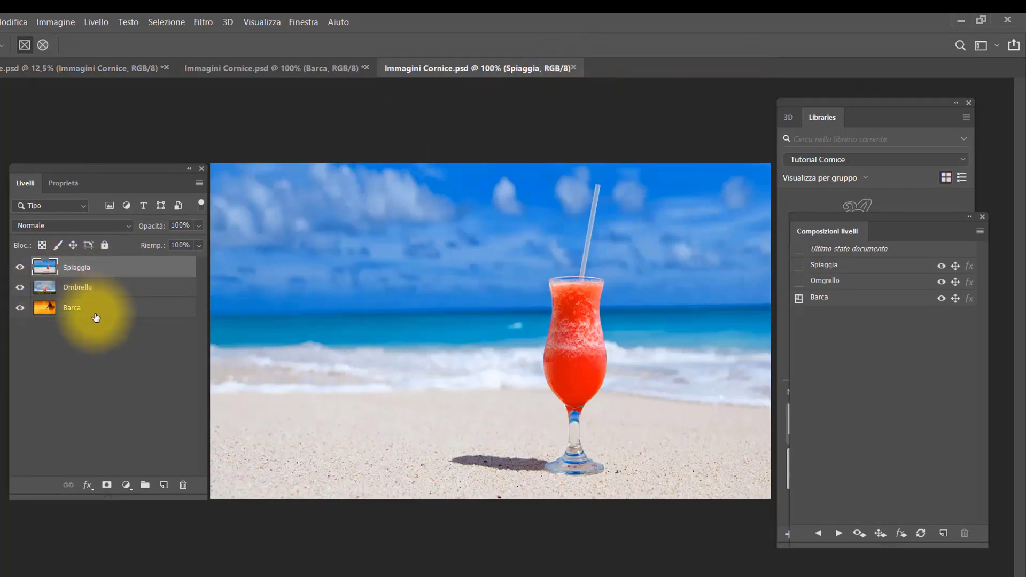
Close the source tab, drop the Barca library image into the frame, and briefly open Barca.jpg.
{"action": "left_click", "coordinate": [573, 67]}
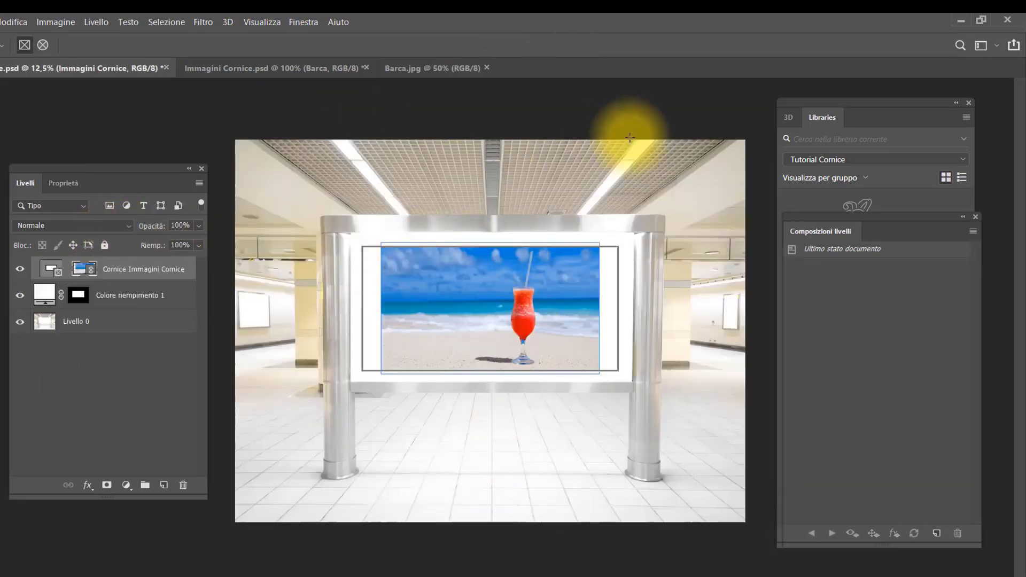
{"action": "left_click_drag", "start_coordinate": [812, 220], "coordinate": [756, 482]}
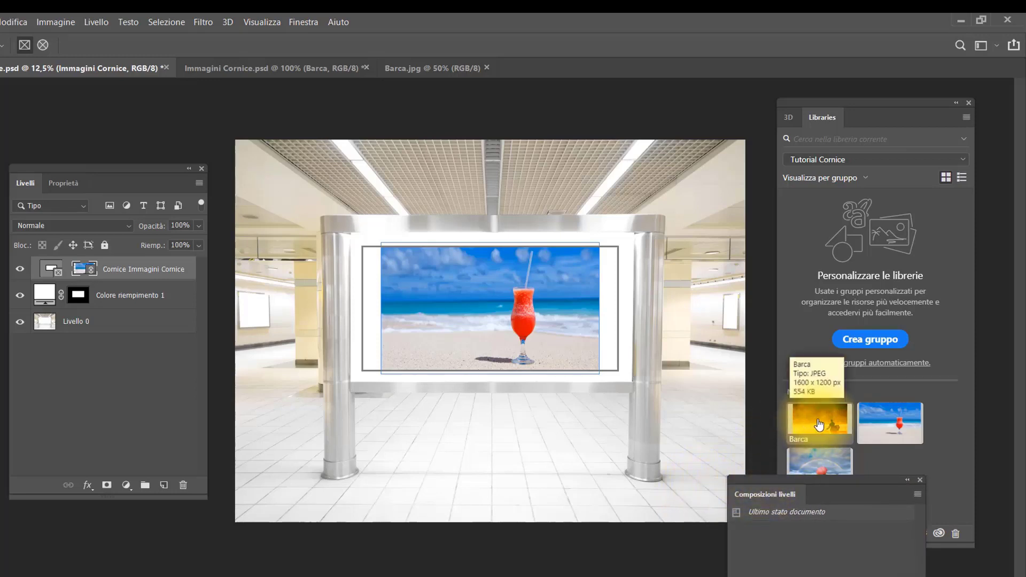
{"action": "left_click_drag", "start_coordinate": [819, 425], "coordinate": [665, 319]}
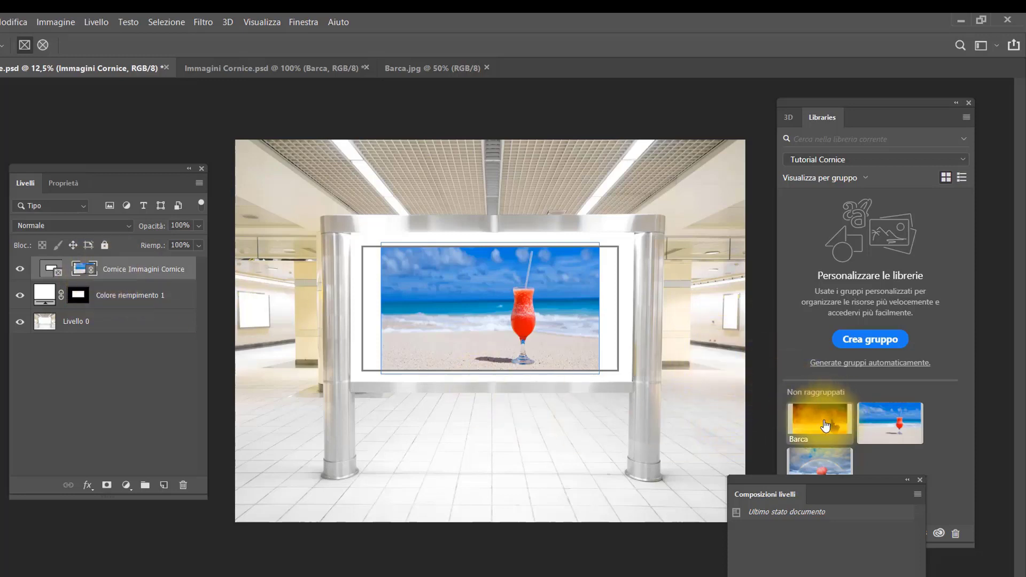
{"action": "left_click_drag", "start_coordinate": [823, 427], "coordinate": [496, 330]}
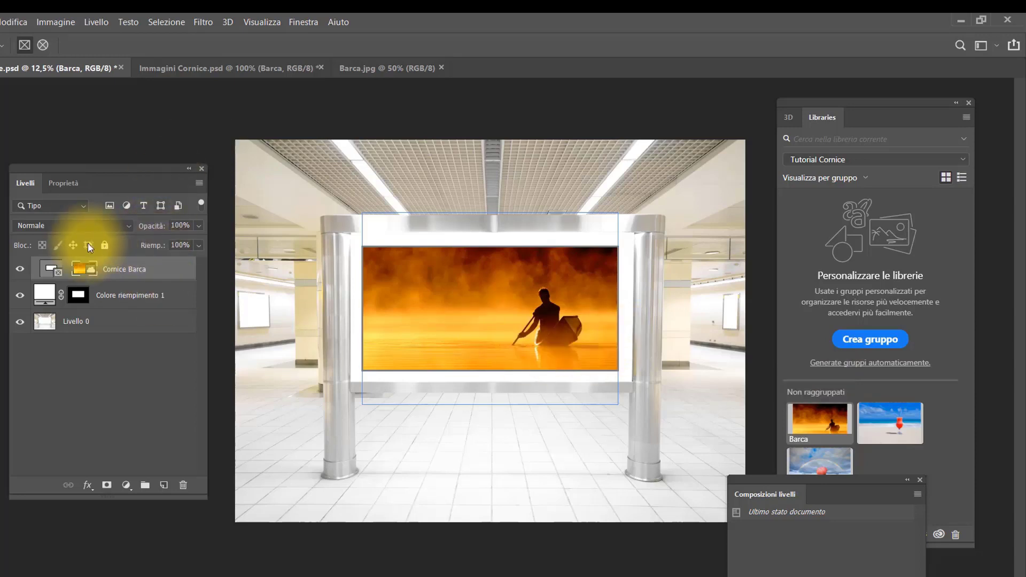
{"action": "double_click", "coordinate": [85, 268]}
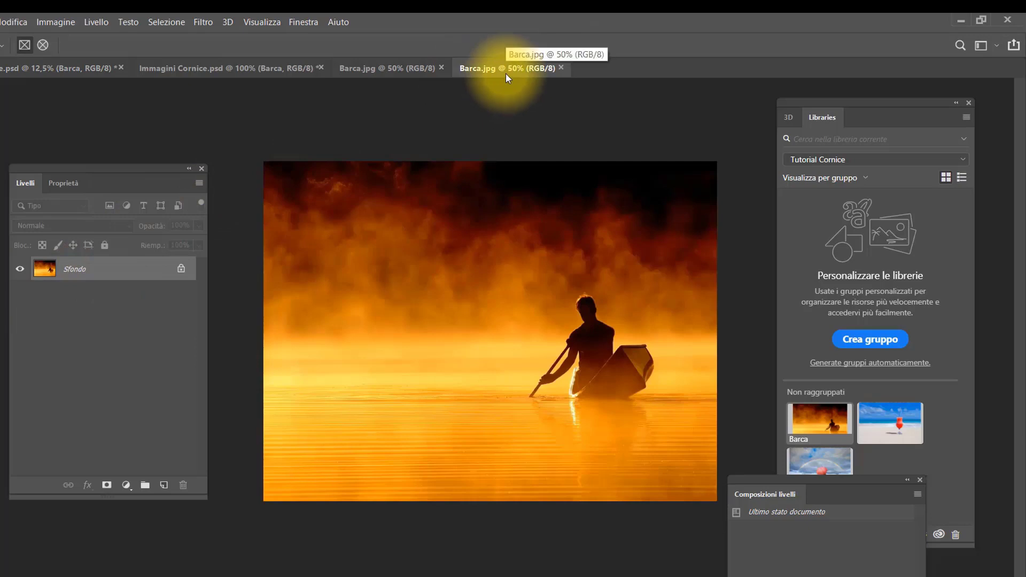
{"action": "left_click", "coordinate": [562, 68]}
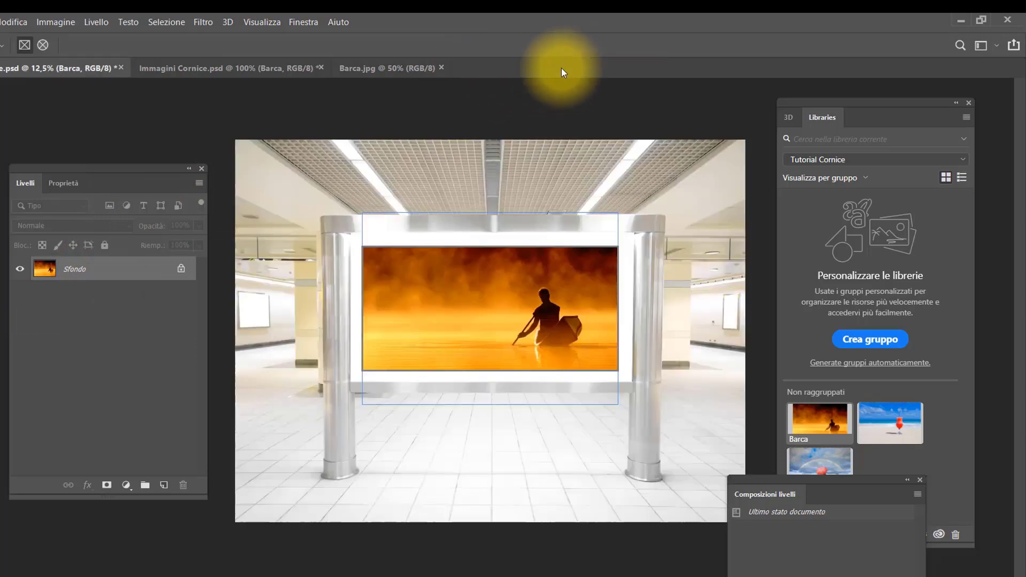